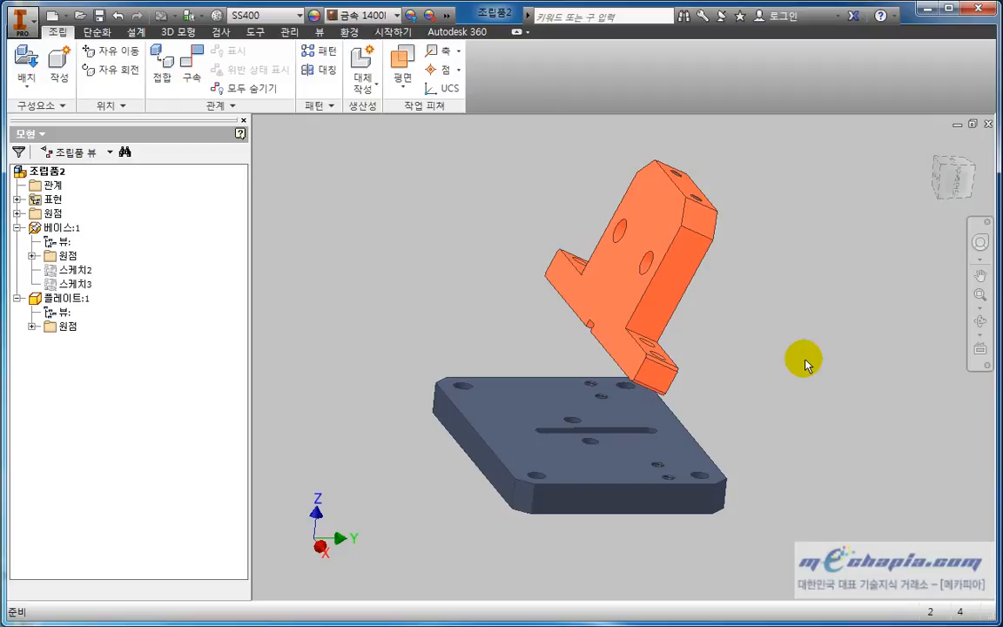
# Reposition the orange plate freely above the base to show that it is unconstrained
pyautogui.moveTo(647, 237); pyautogui.dragTo(648, 290)
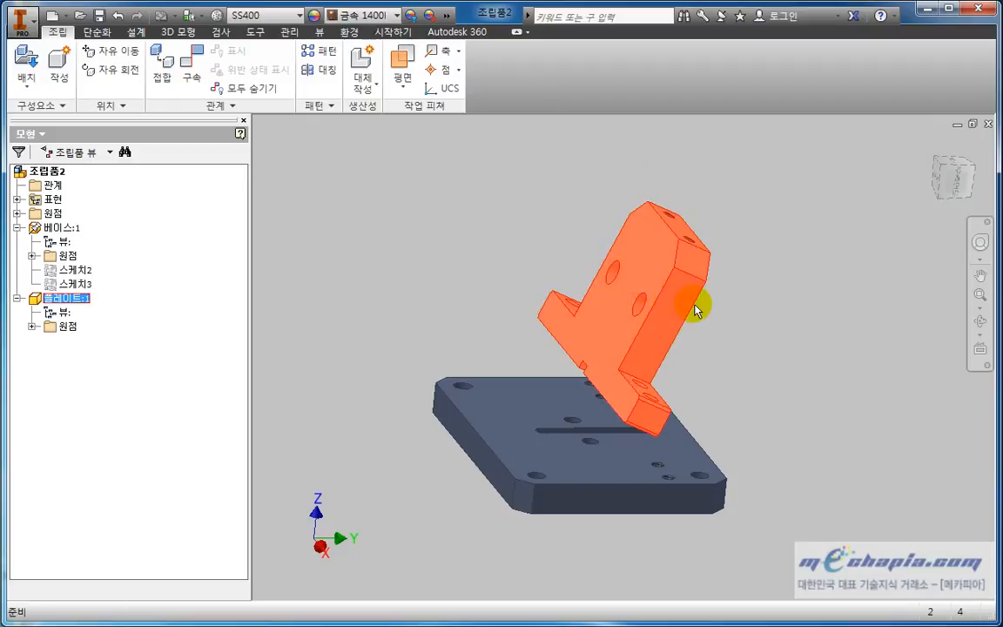
pyautogui.moveTo(756, 369); pyautogui.dragTo(734, 342, button='middle')
pyautogui.moveTo(520, 352); pyautogui.dragTo(697, 352)
pyautogui.click(790, 374)
pyautogui.keyDown('shift'); pyautogui.moveTo(790, 373); pyautogui.dragTo(783, 390, button='middle'); pyautogui.keyUp('shift')
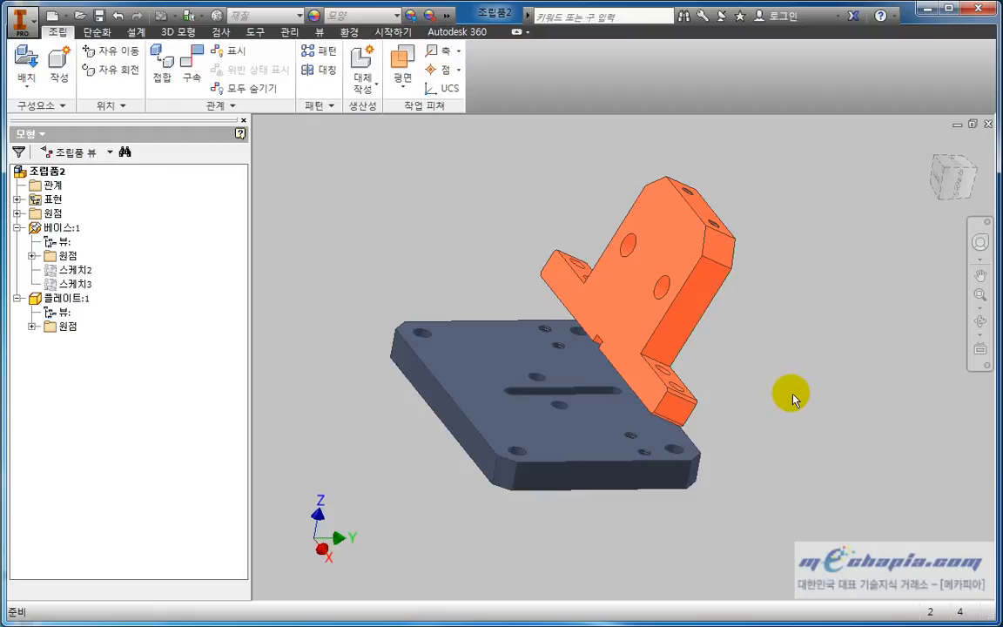
pyautogui.click(362, 195)
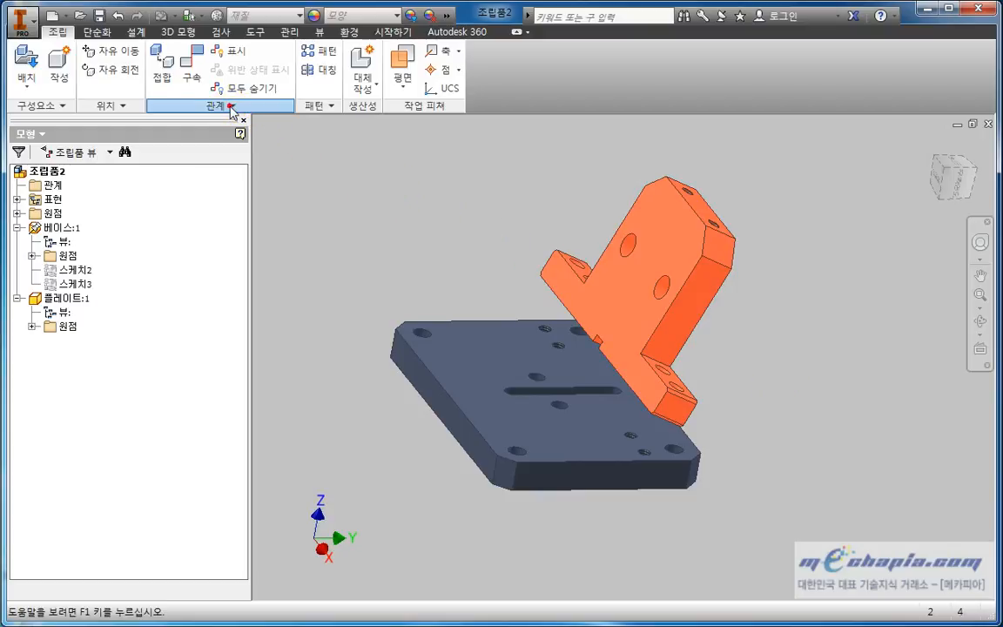
pyautogui.click(231, 105)
pyautogui.click(411, 203)
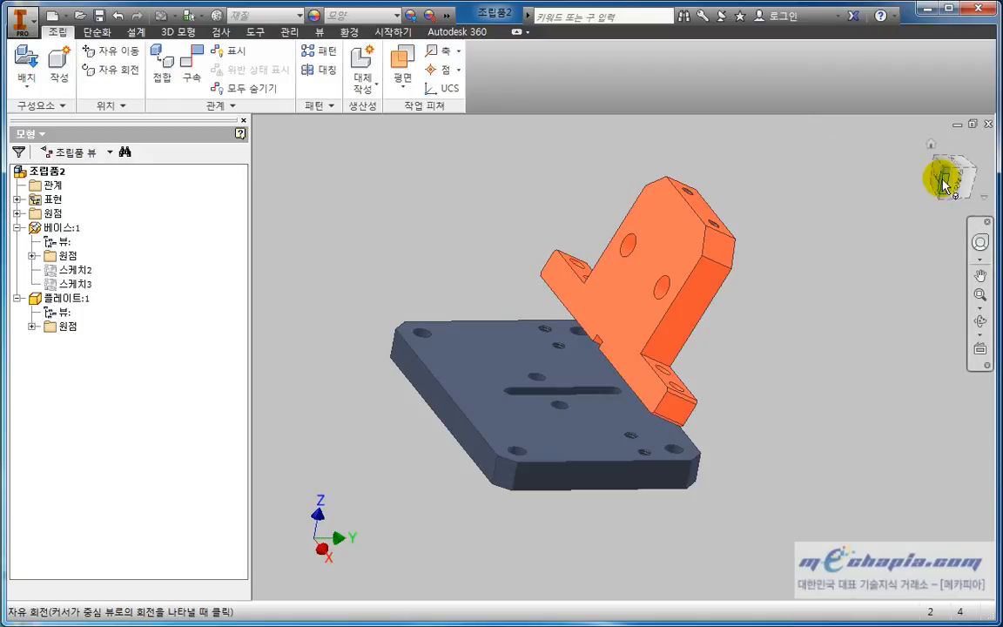
pyautogui.moveTo(947, 172)
pyautogui.mouseDown()
pyautogui.moveTo(659, 191)
pyautogui.moveTo(486, 249)
pyautogui.mouseUp()
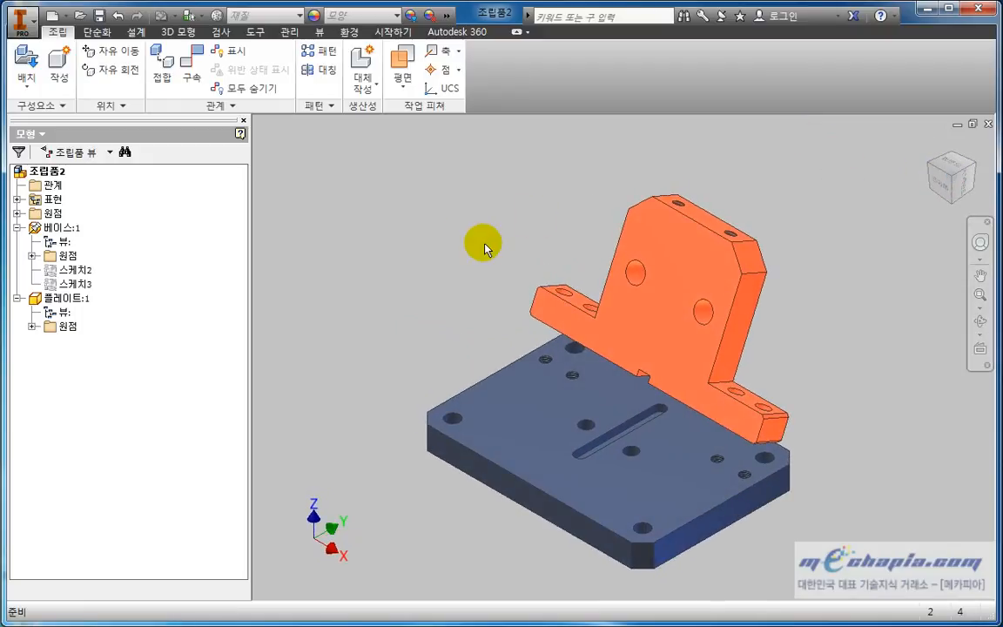
pyautogui.click(242, 109)
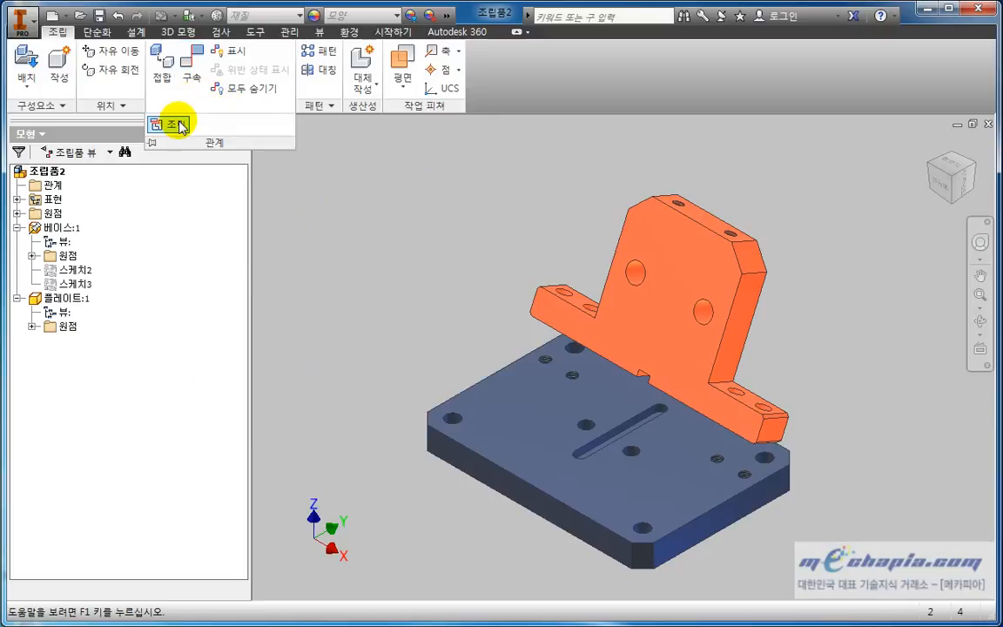
# Examine the Angle and Mate constraint types and the mate offset value in Place Constraint, leaving without applying anything
pyautogui.click(190, 72)
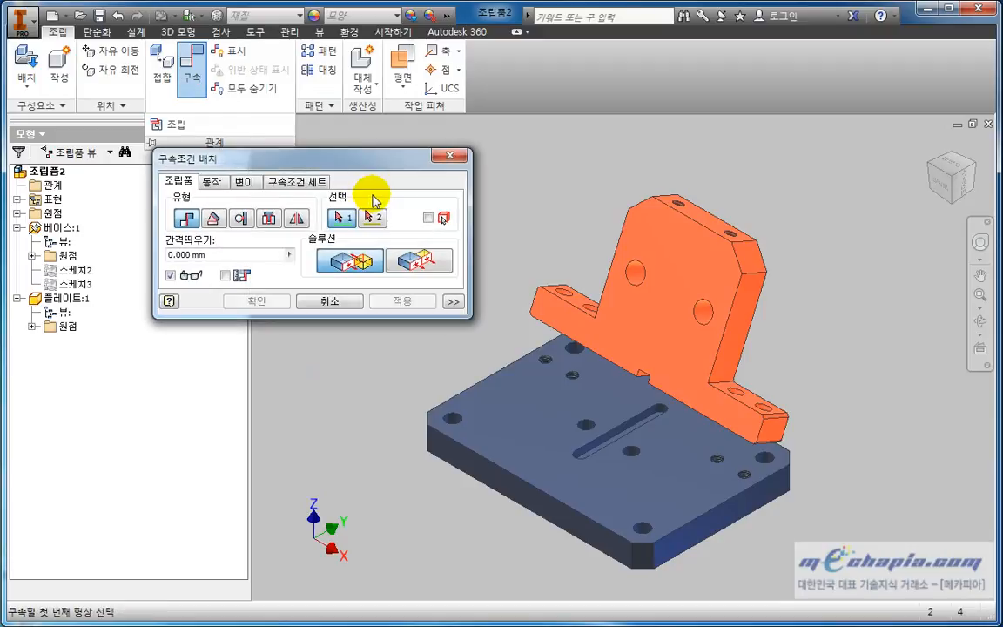
pyautogui.moveTo(376, 161); pyautogui.dragTo(485, 183)
pyautogui.click(321, 242)
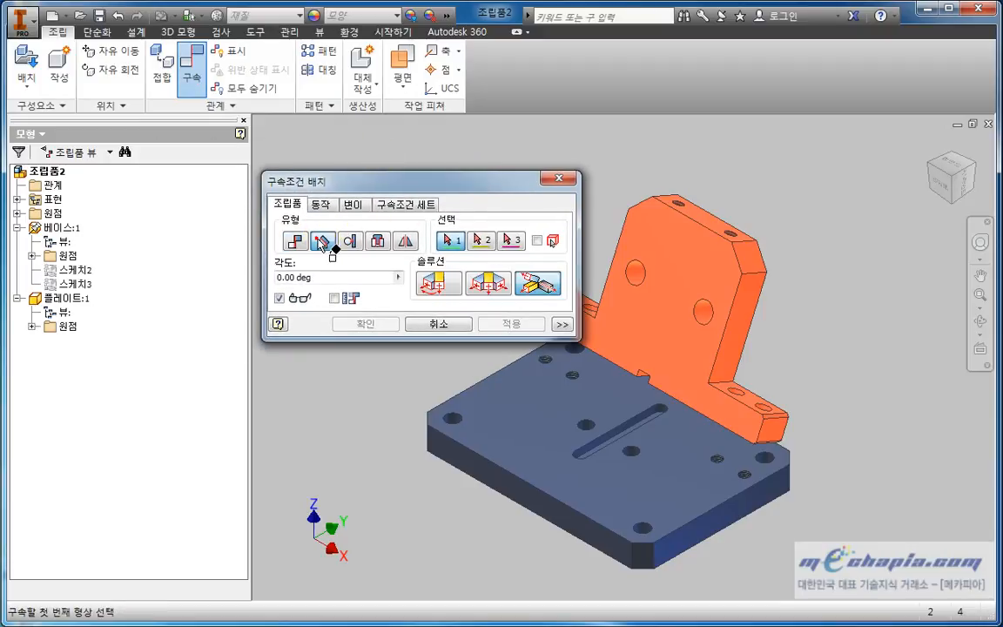
pyautogui.click(295, 241)
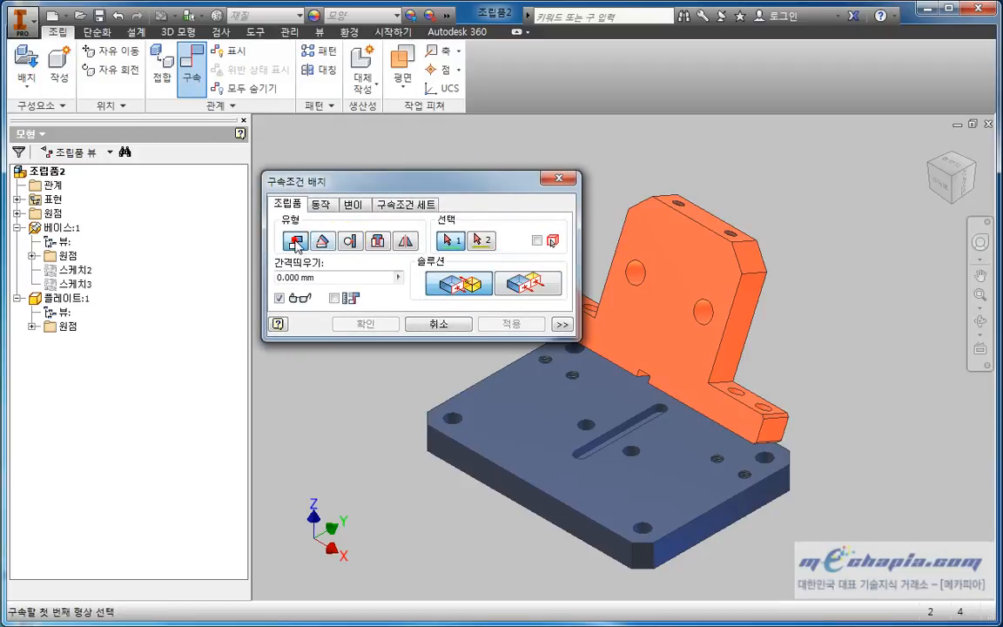
pyautogui.moveTo(358, 278); pyautogui.dragTo(283, 275)
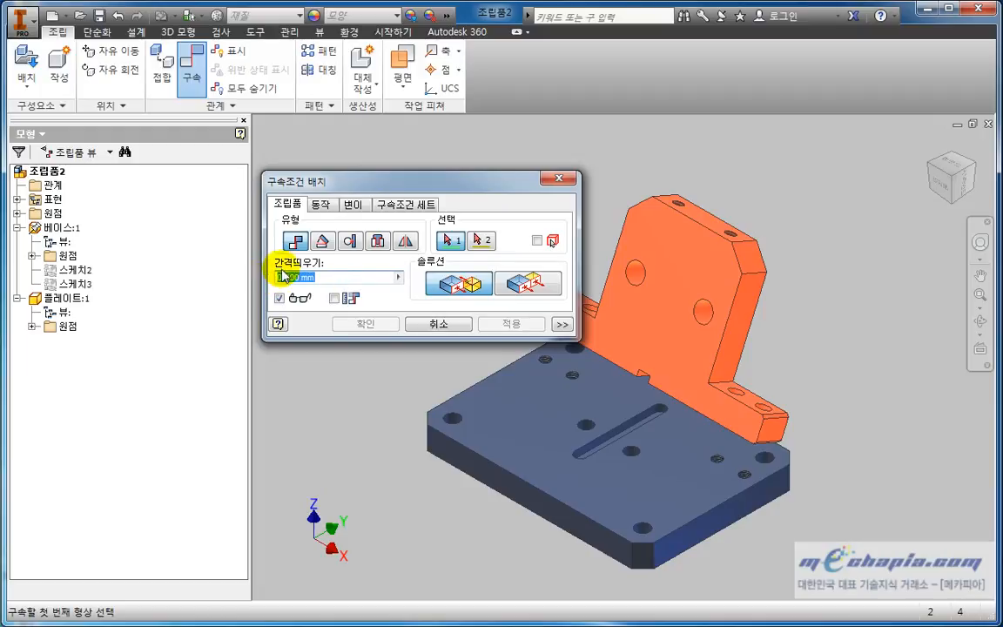
pyautogui.click(544, 179)
pyautogui.click(247, 106)
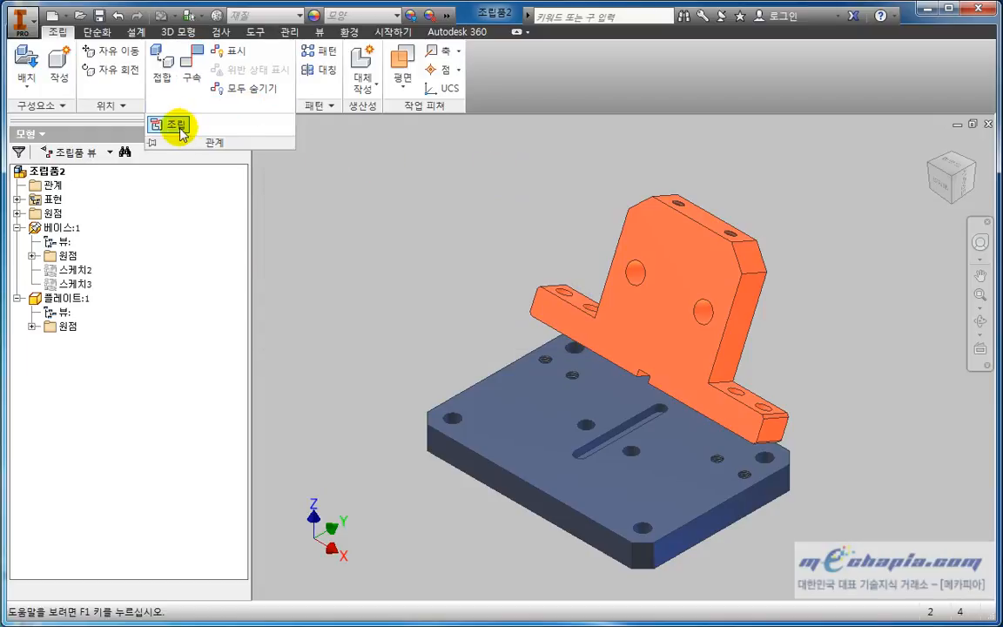
pyautogui.click(170, 124)
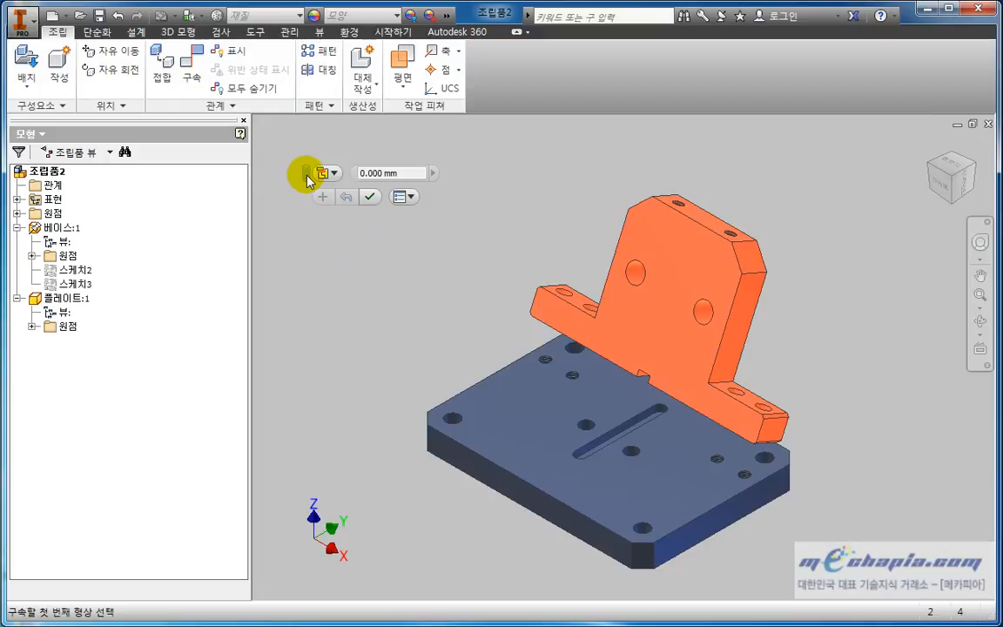
pyautogui.click(191, 70)
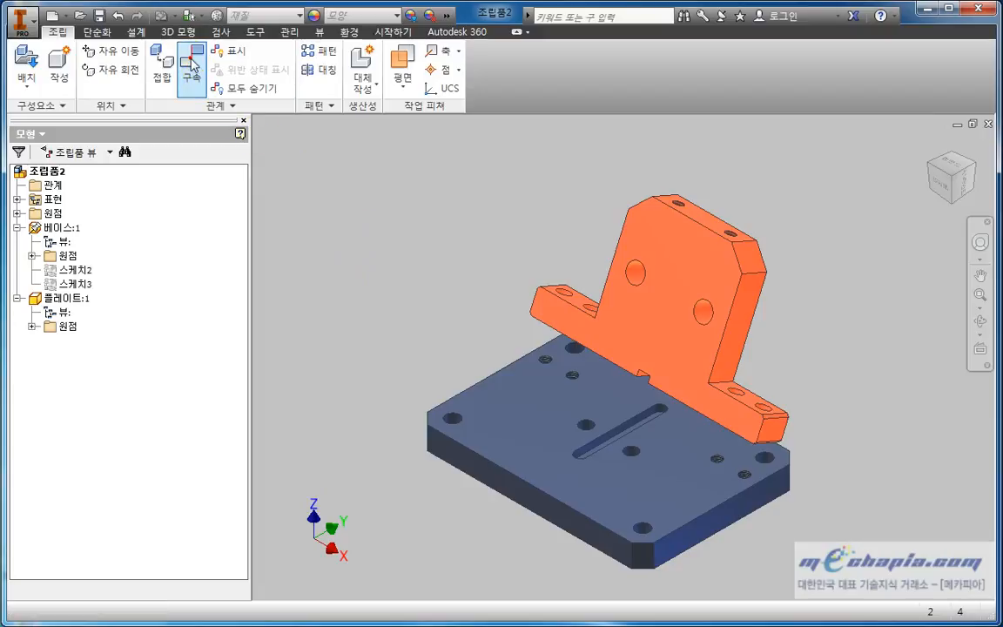
pyautogui.press('Escape')
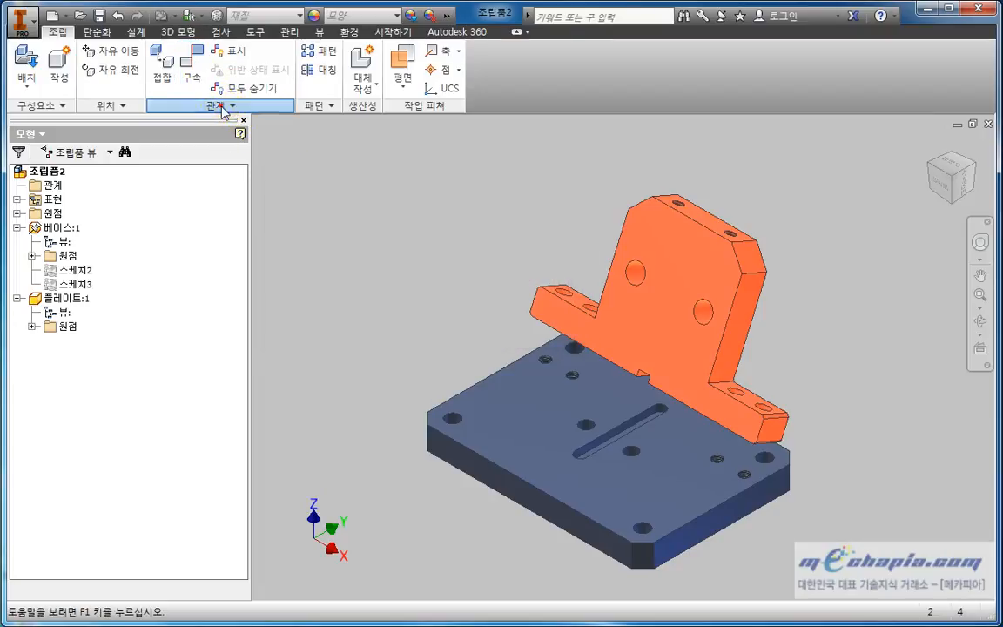
# Try the Assemble command in automatic mode with the grounded base's upper face as the first selection
pyautogui.click(220, 105)
pyautogui.click(176, 127)
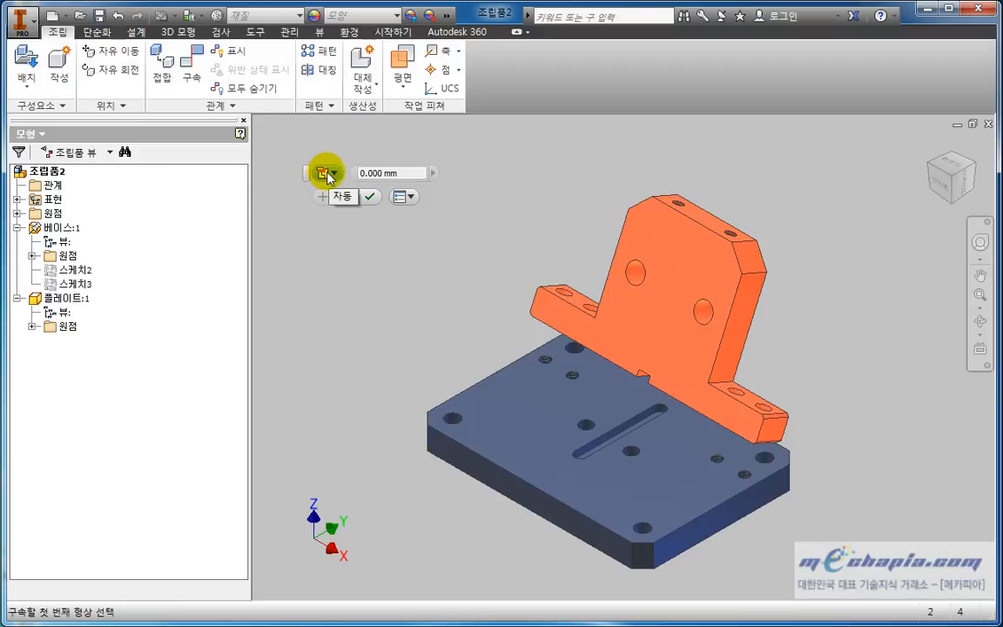
pyautogui.click(588, 374)
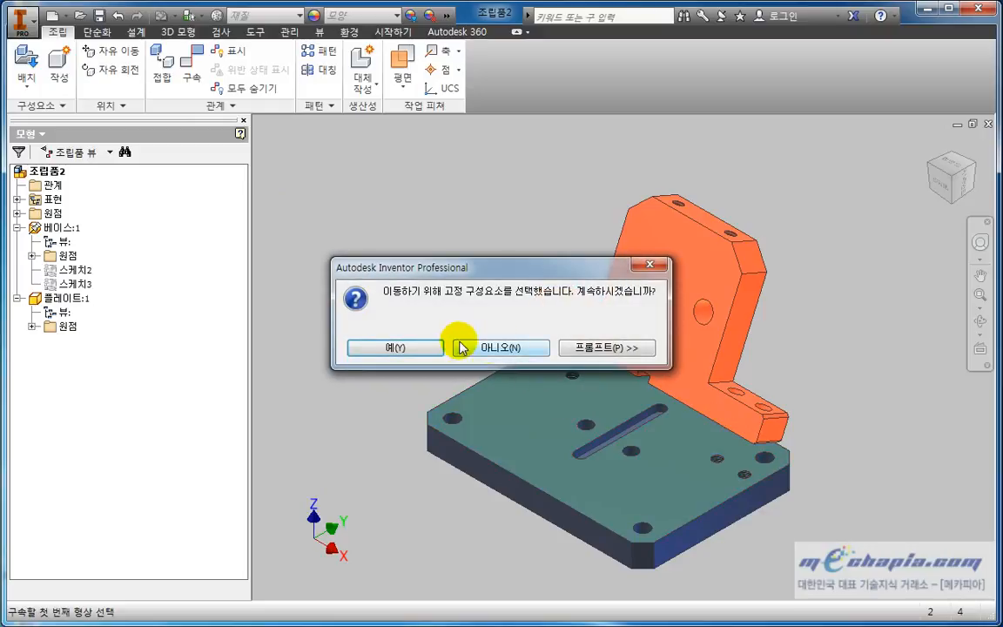
pyautogui.click(418, 348)
pyautogui.click(478, 286)
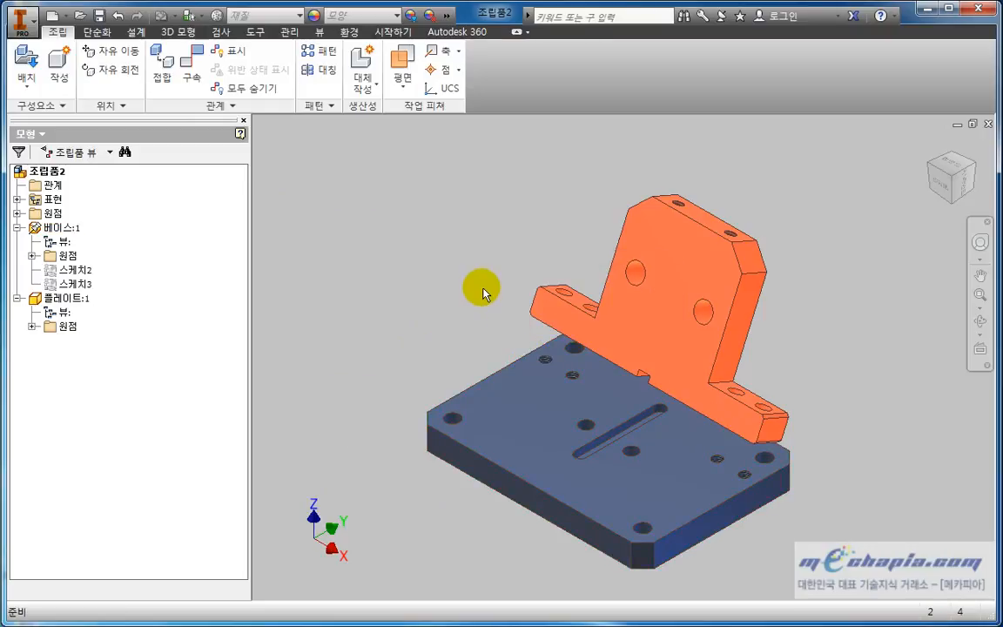
# Try to mate the orange plate's underside to the base's upper face using Assemble
pyautogui.click(226, 104)
pyautogui.click(176, 124)
pyautogui.keyDown('shift'); pyautogui.moveTo(400, 294); pyautogui.dragTo(423, 266, button='middle'); pyautogui.keyUp('shift')
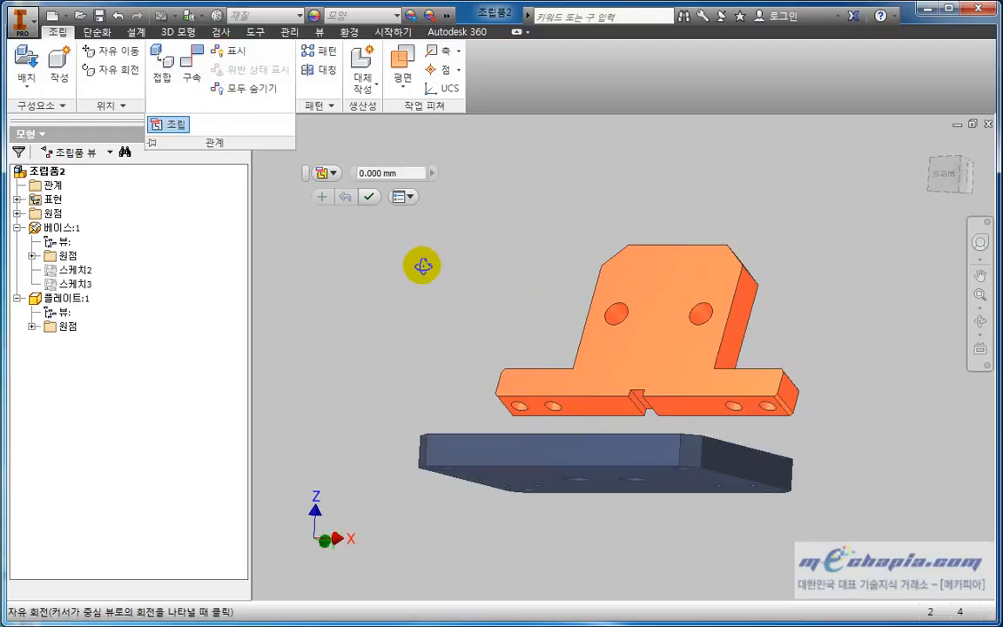
pyautogui.click(592, 403)
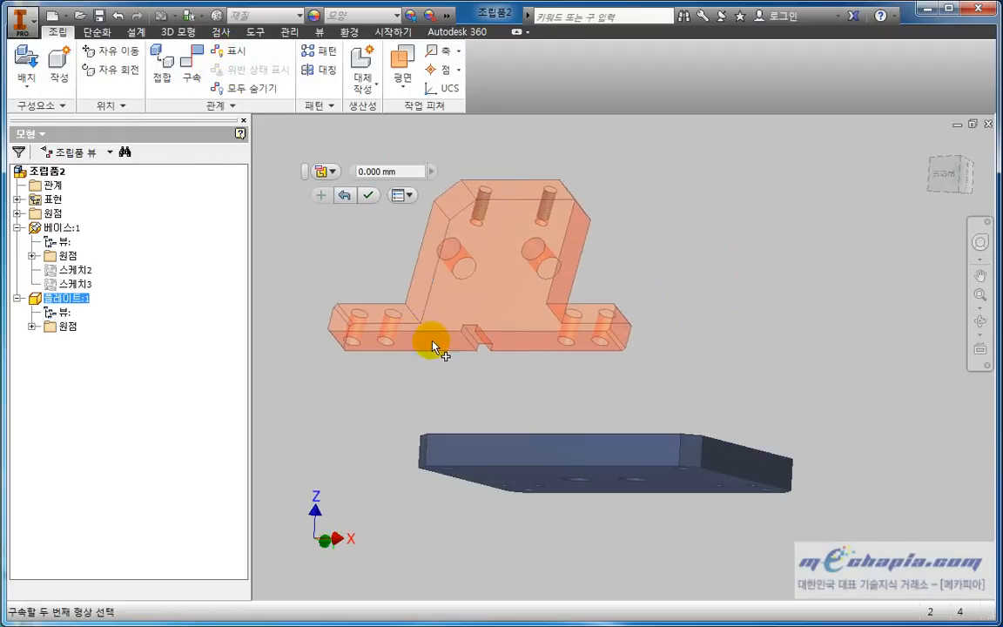
pyautogui.keyDown('shift'); pyautogui.moveTo(570, 299); pyautogui.dragTo(561, 397, button='middle'); pyautogui.keyUp('shift')
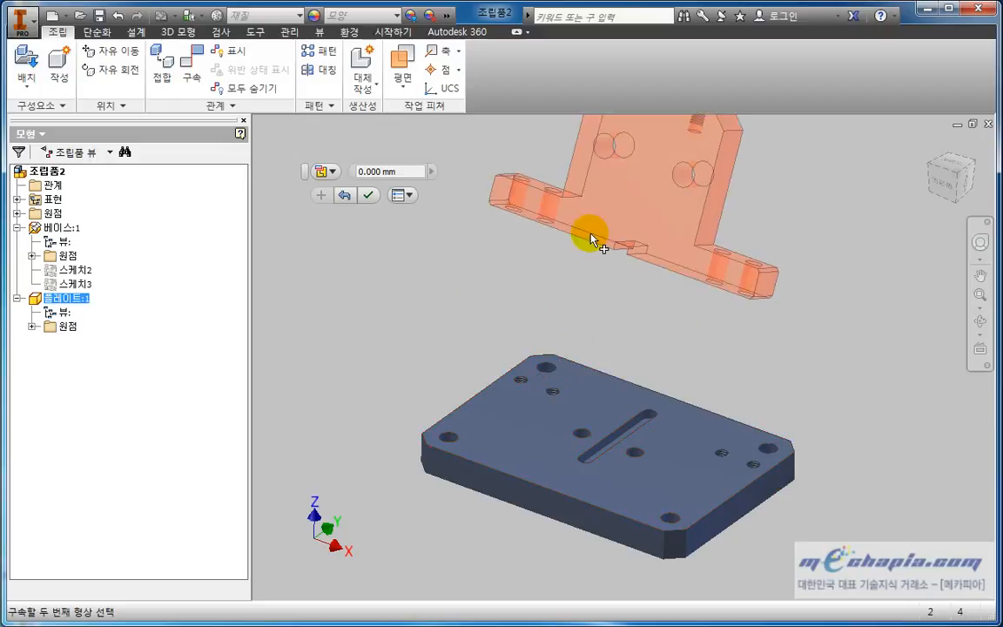
pyautogui.click(591, 394)
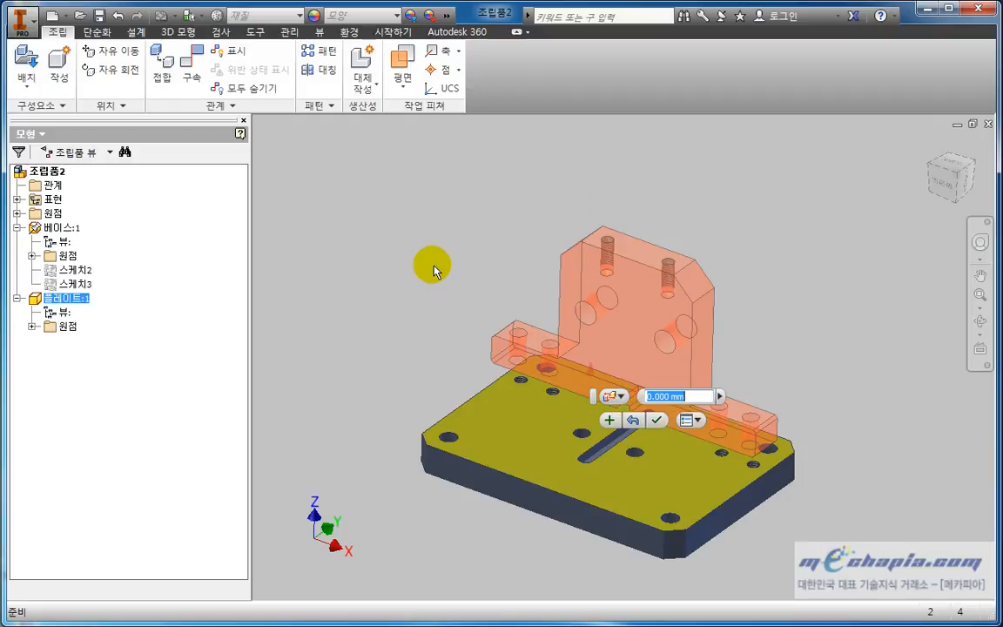
pyautogui.press('Escape')
pyautogui.keyDown('shift'); pyautogui.moveTo(431, 267); pyautogui.dragTo(398, 243, button='middle'); pyautogui.keyUp('shift')
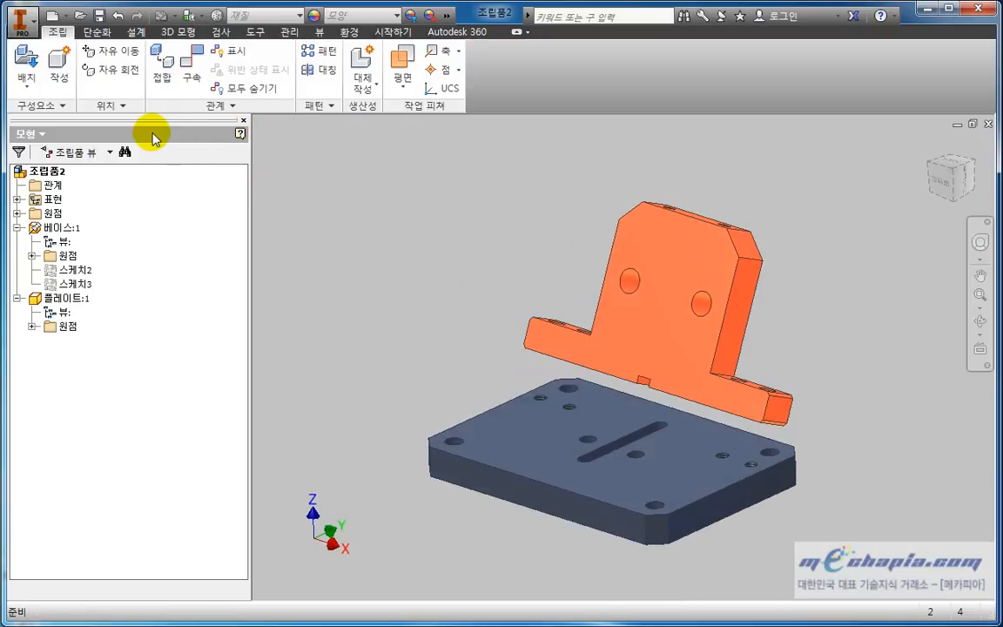
pyautogui.click(207, 105)
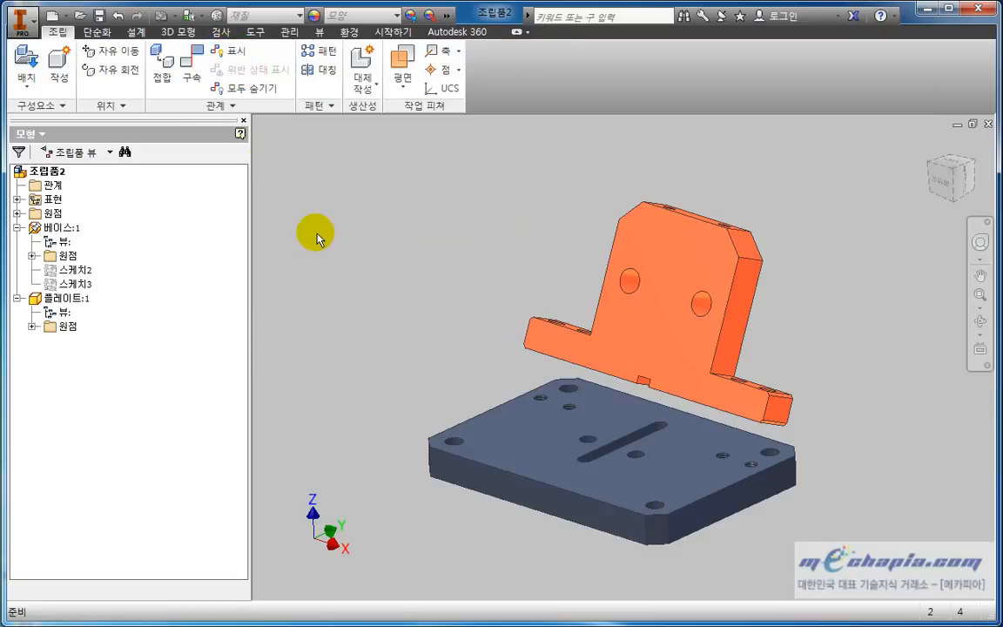
pyautogui.click(577, 397)
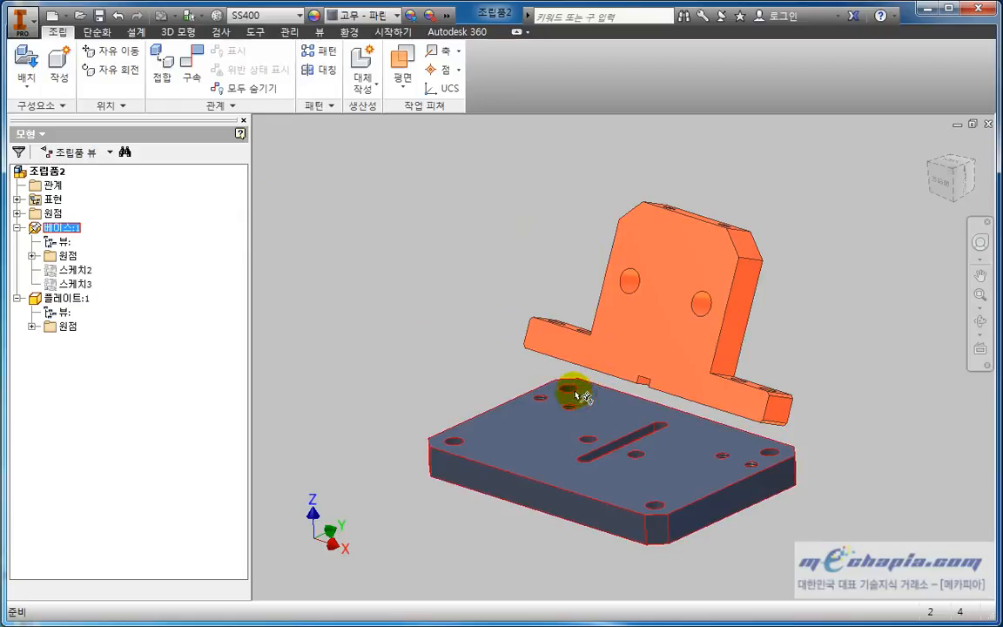
pyautogui.click(468, 358)
pyautogui.keyDown('shift'); pyautogui.moveTo(424, 322); pyautogui.dragTo(461, 336, button='middle'); pyautogui.keyUp('shift')
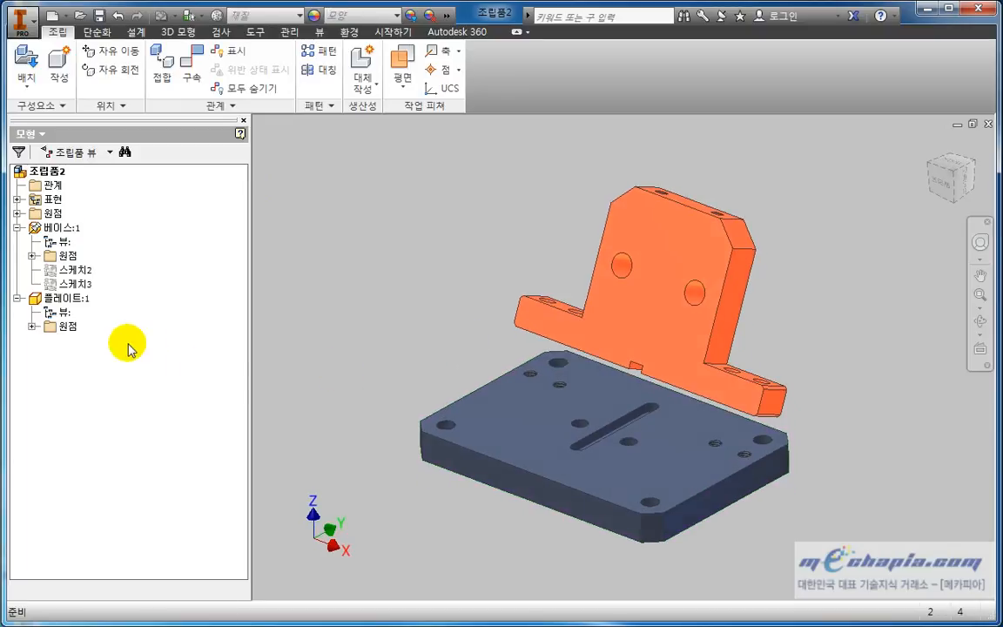
# Collapse the 플레이트:1 and 베이스:1 components in the model browser
pyautogui.click(16, 298)
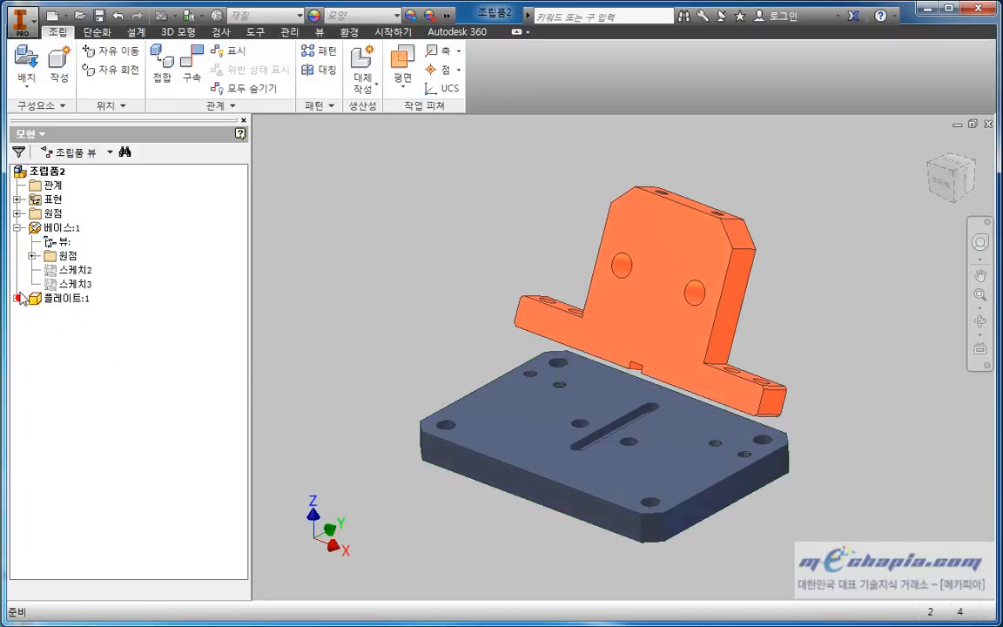
pyautogui.click(17, 227)
pyautogui.click(443, 304)
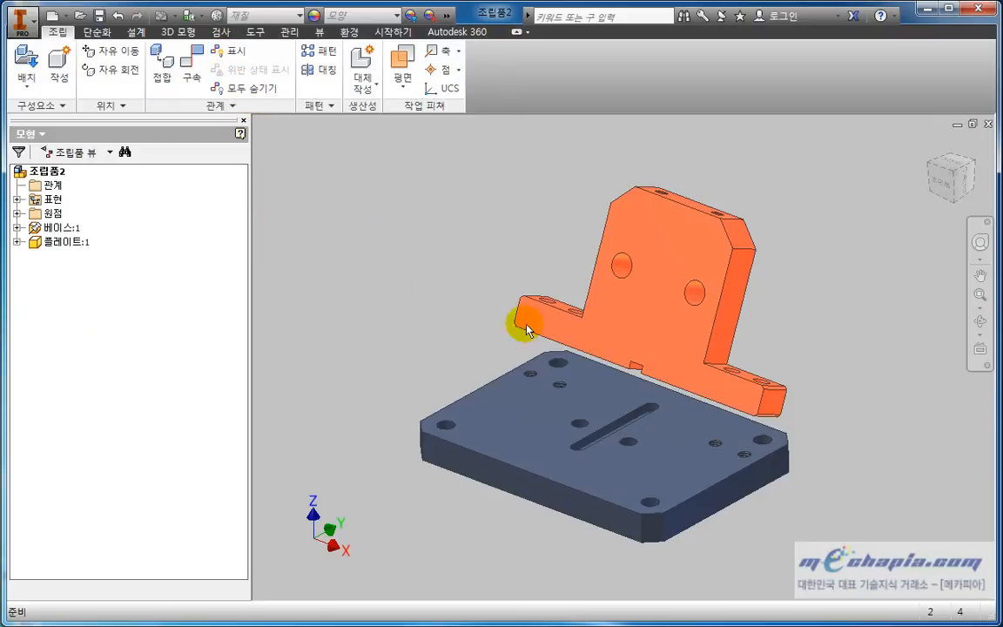
pyautogui.moveTo(623, 354)
pyautogui.mouseDown()
pyautogui.moveTo(638, 352)
pyautogui.moveTo(482, 337)
pyautogui.mouseUp()
pyautogui.moveTo(389, 304); pyautogui.dragTo(388, 295)
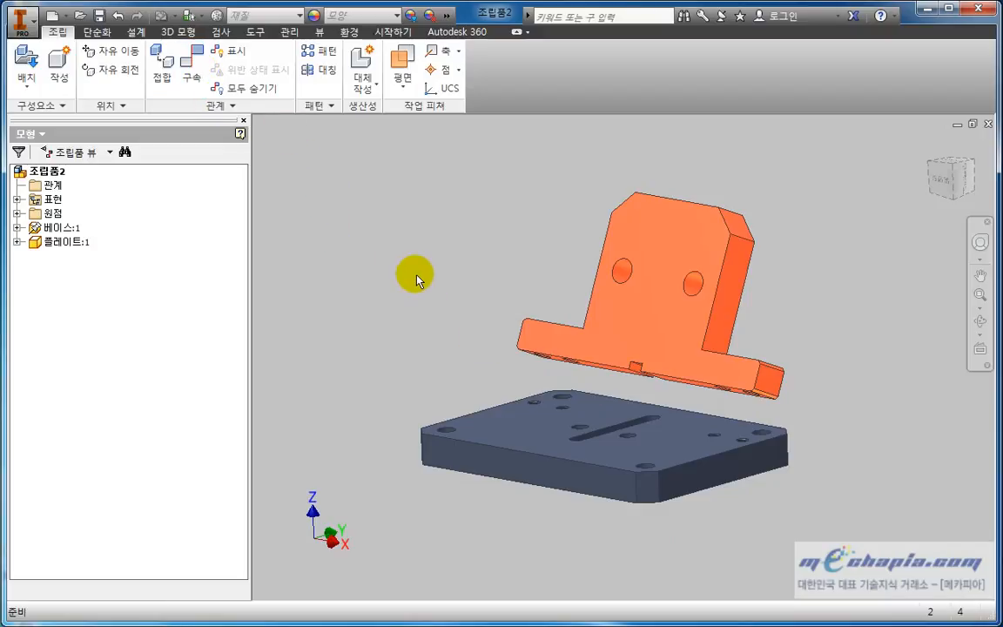
pyautogui.click(416, 274)
pyautogui.moveTo(416, 279); pyautogui.dragTo(426, 287)
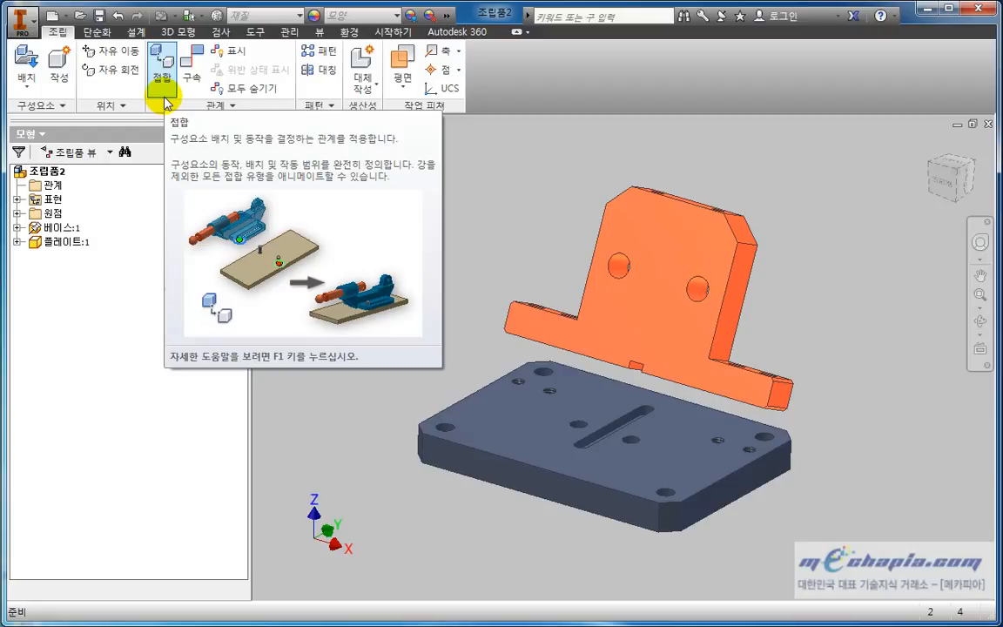
pyautogui.click(345, 32)
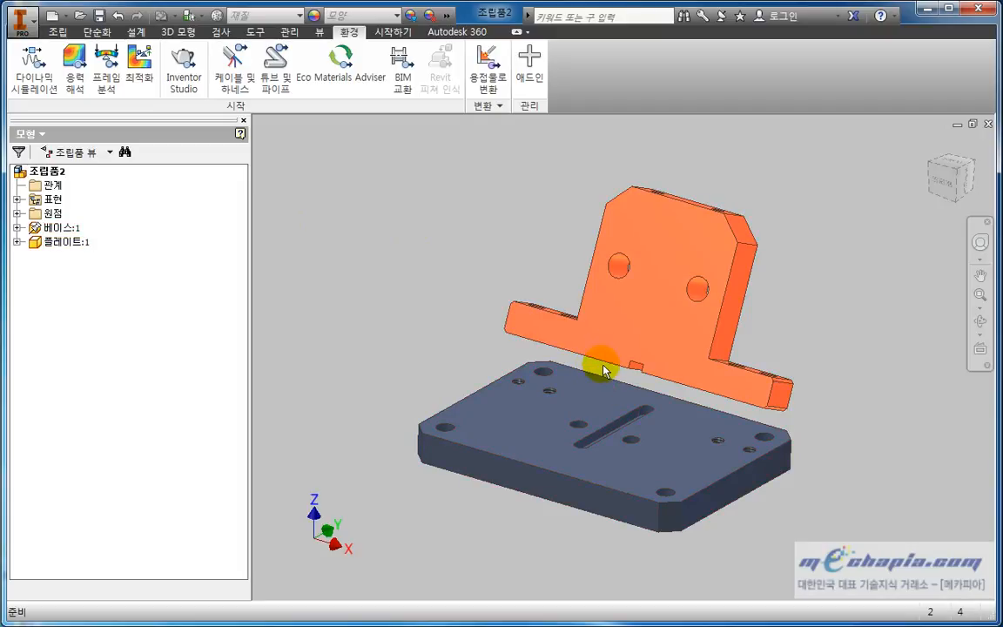
pyautogui.click(56, 31)
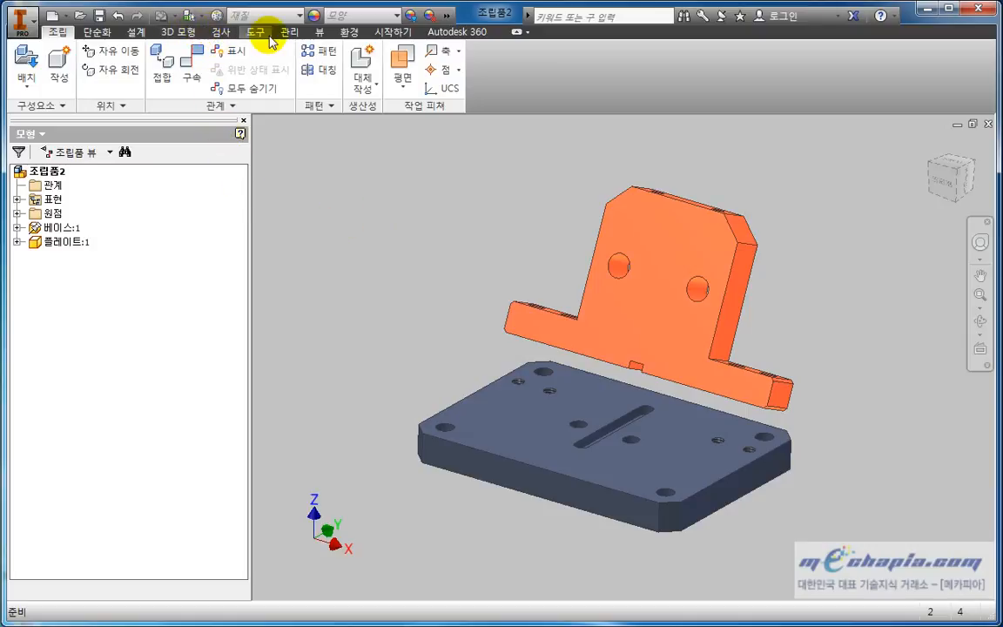
pyautogui.click(348, 32)
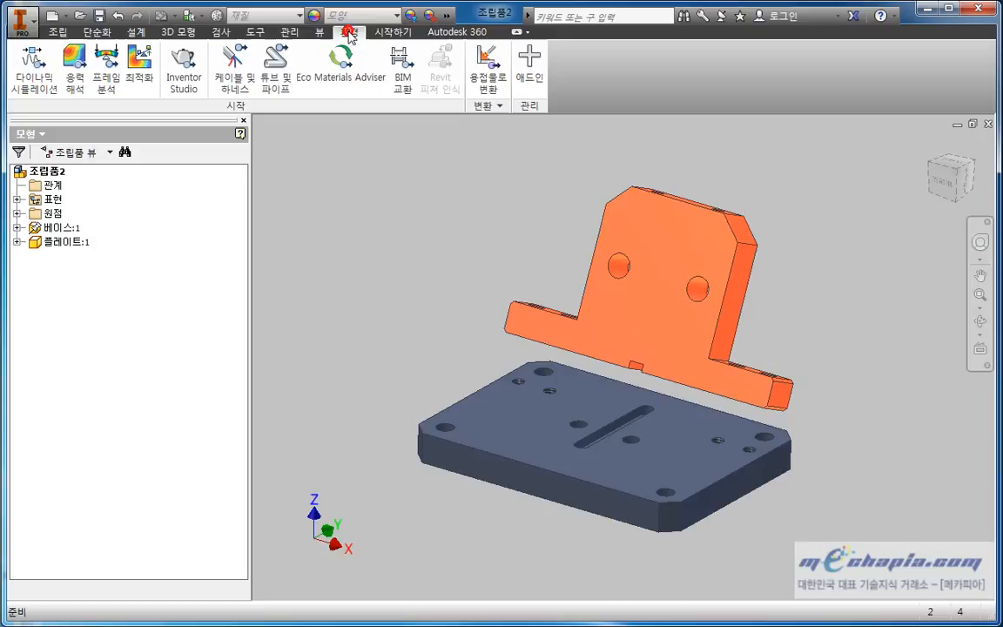
pyautogui.click(35, 65)
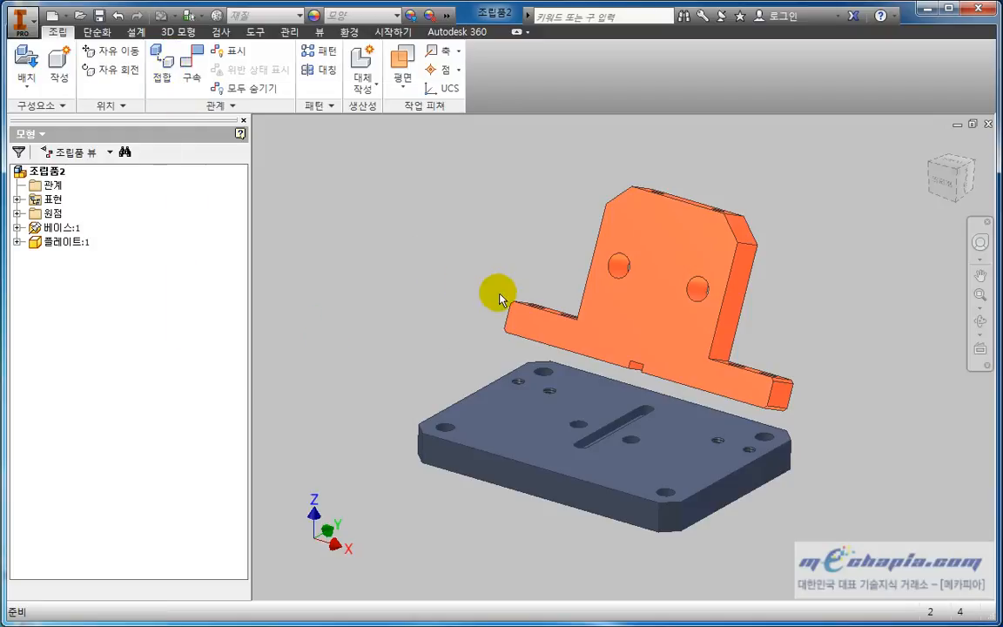
# Examine the joint types available in the Joint command, leaving without placing a joint
pyautogui.click(172, 97)
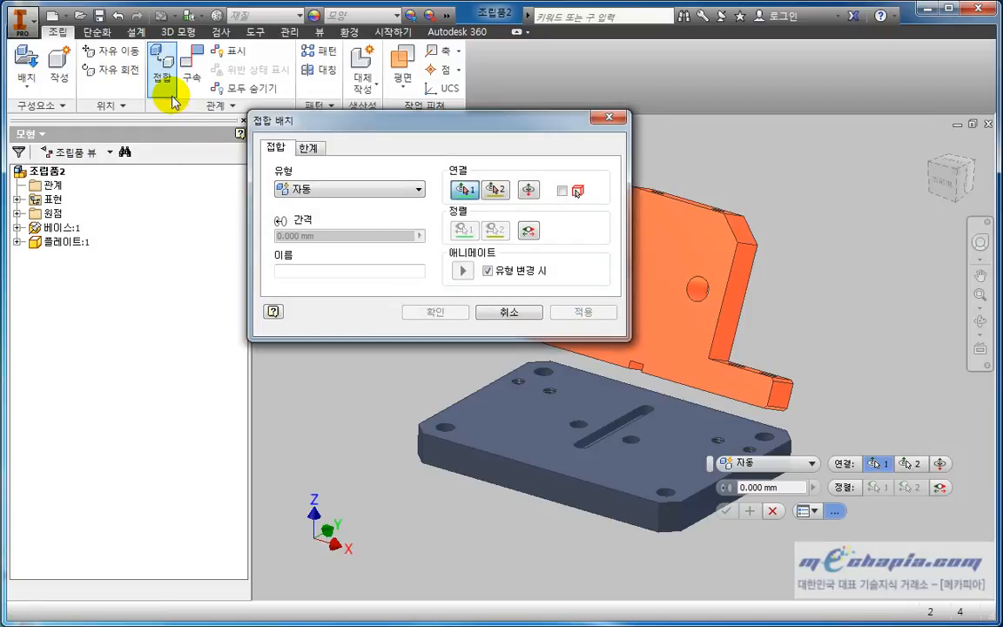
pyautogui.click(363, 191)
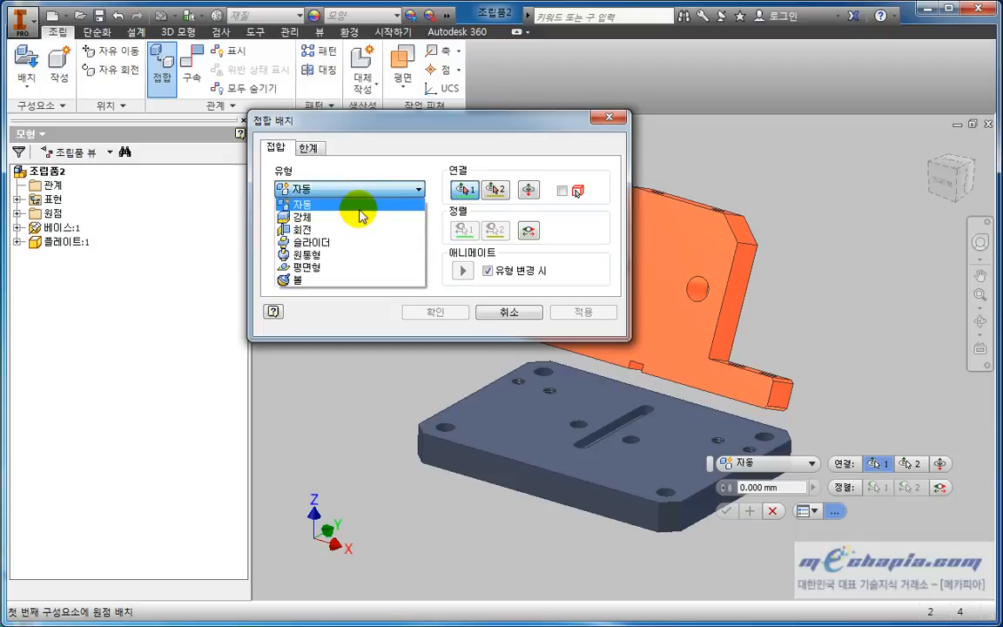
pyautogui.click(352, 311)
pyautogui.click(509, 315)
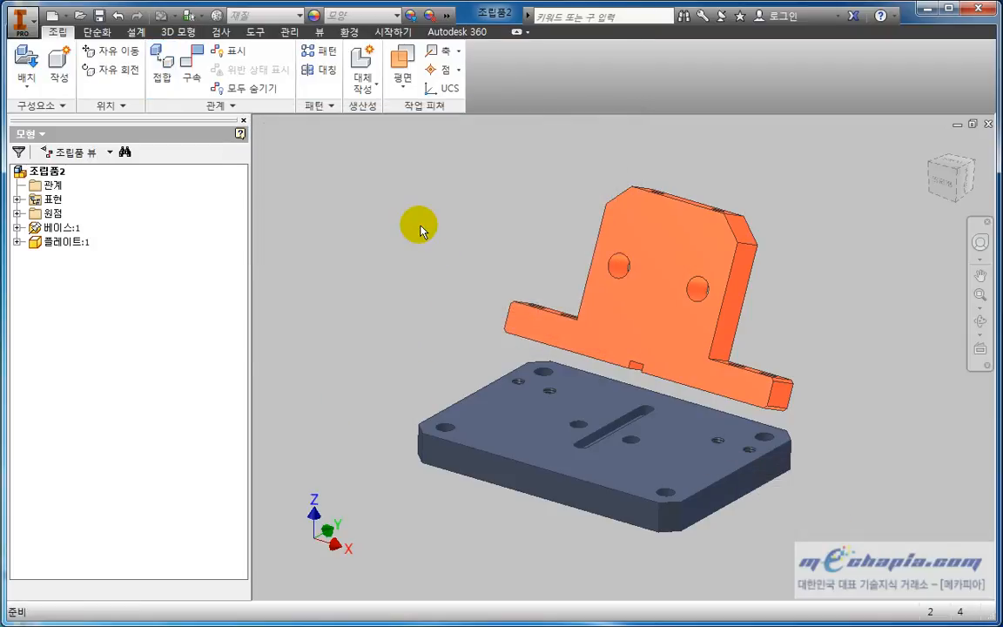
pyautogui.press('F2')
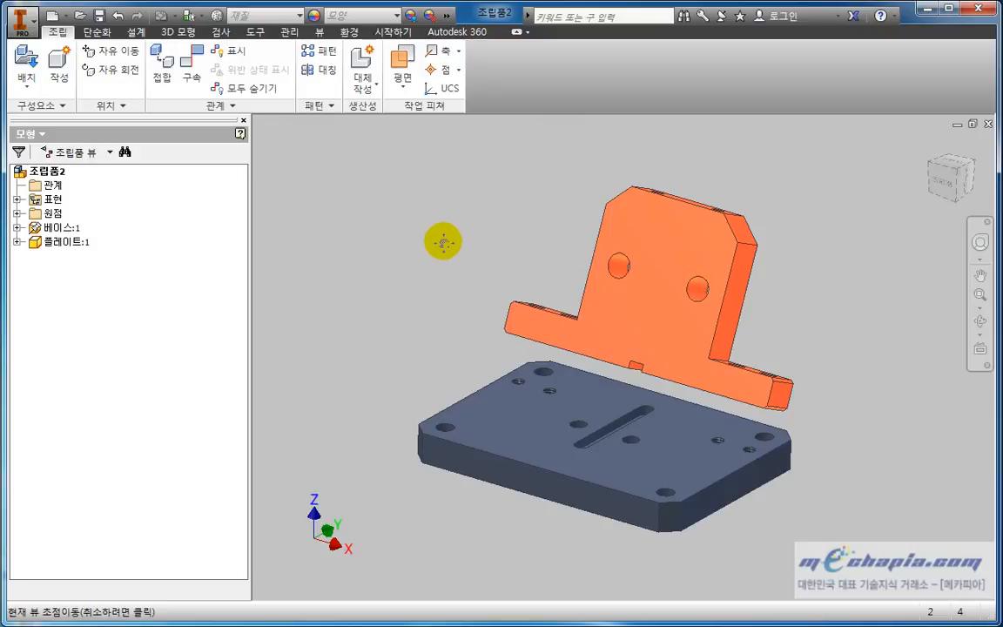
pyautogui.moveTo(441, 239)
pyautogui.mouseDown()
pyautogui.moveTo(418, 247)
pyautogui.moveTo(435, 239)
pyautogui.mouseUp()
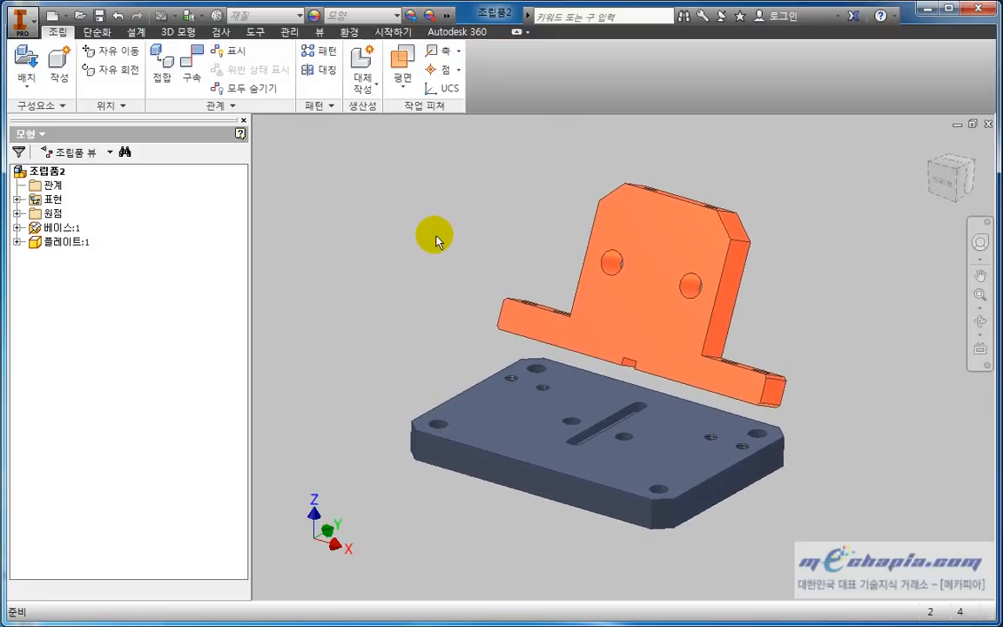
# Examine the Angle, Tangent, Insert and Symmetry constraint types and their solution options in Place Constraint
pyautogui.click(194, 78)
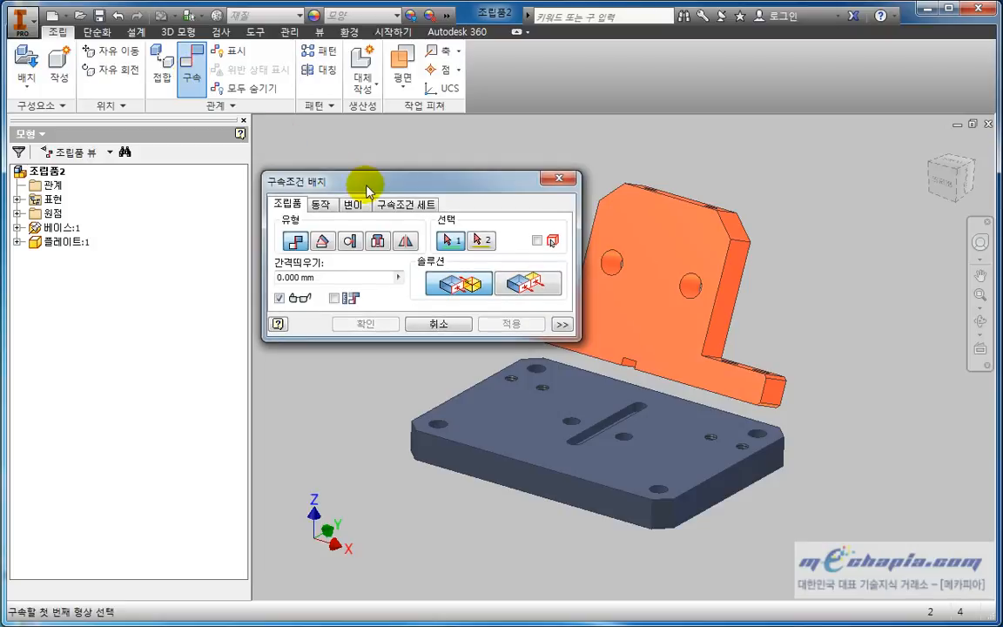
pyautogui.moveTo(369, 186); pyautogui.dragTo(331, 155)
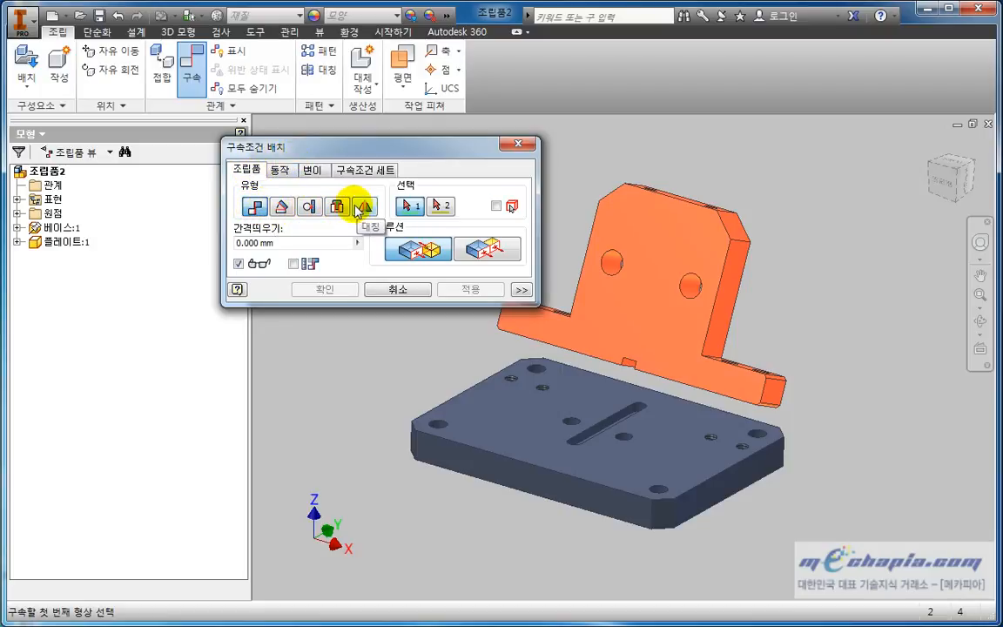
pyautogui.click(281, 207)
pyautogui.click(281, 207)
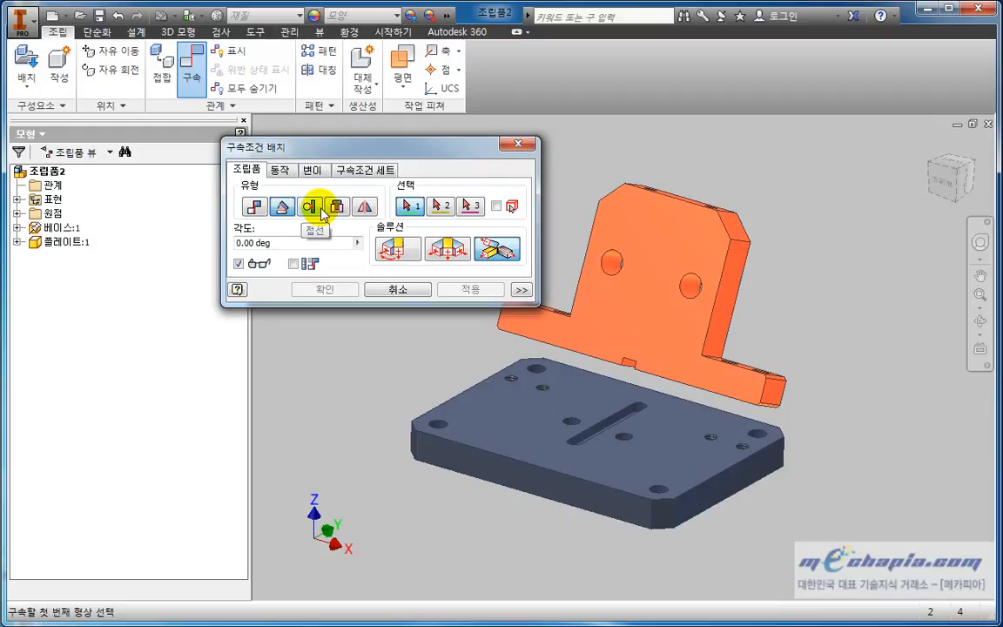
pyautogui.click(310, 207)
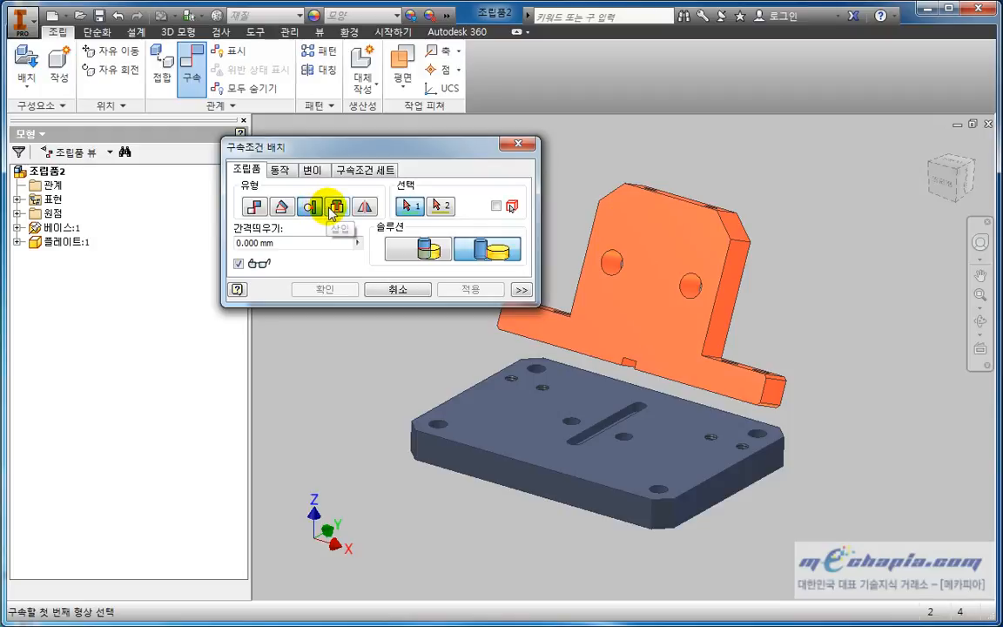
pyautogui.click(336, 208)
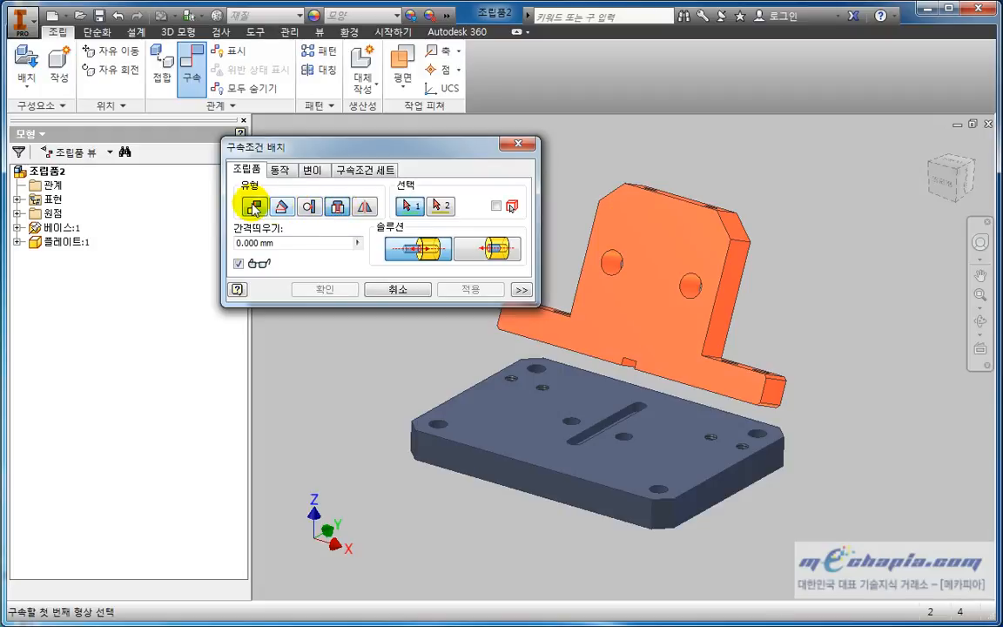
pyautogui.click(365, 207)
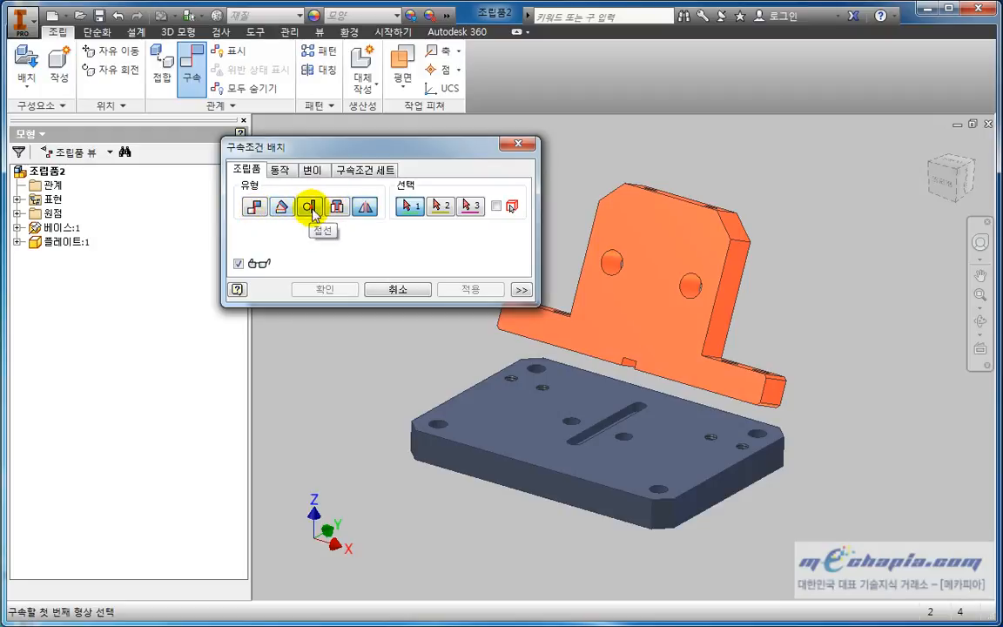
# Apply a Mate constraint with 0 mm offset between the base's upper face and the orange plate's underside
pyautogui.click(263, 215)
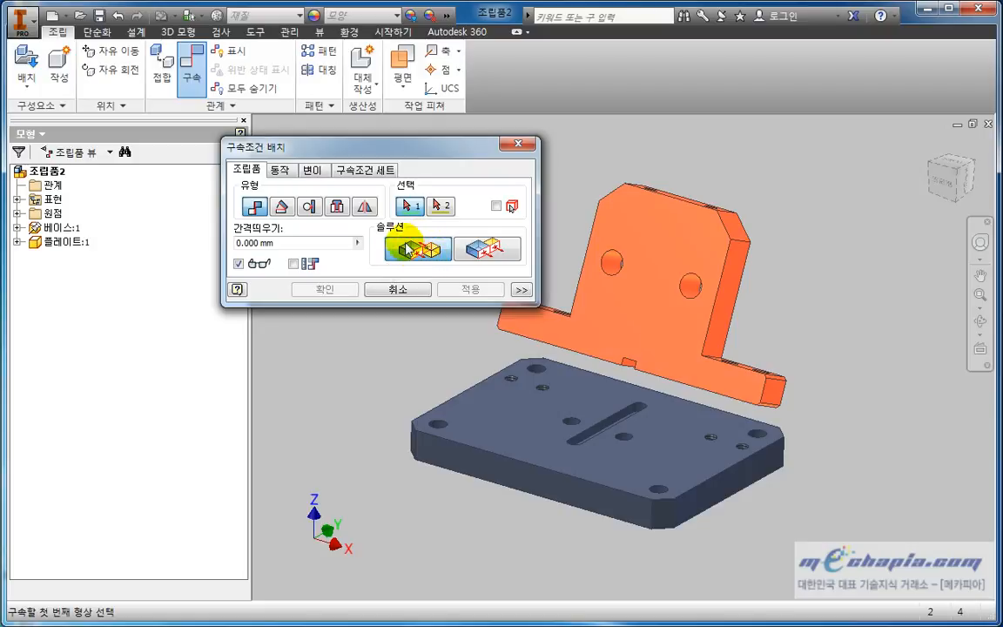
pyautogui.moveTo(425, 154); pyautogui.dragTo(366, 121)
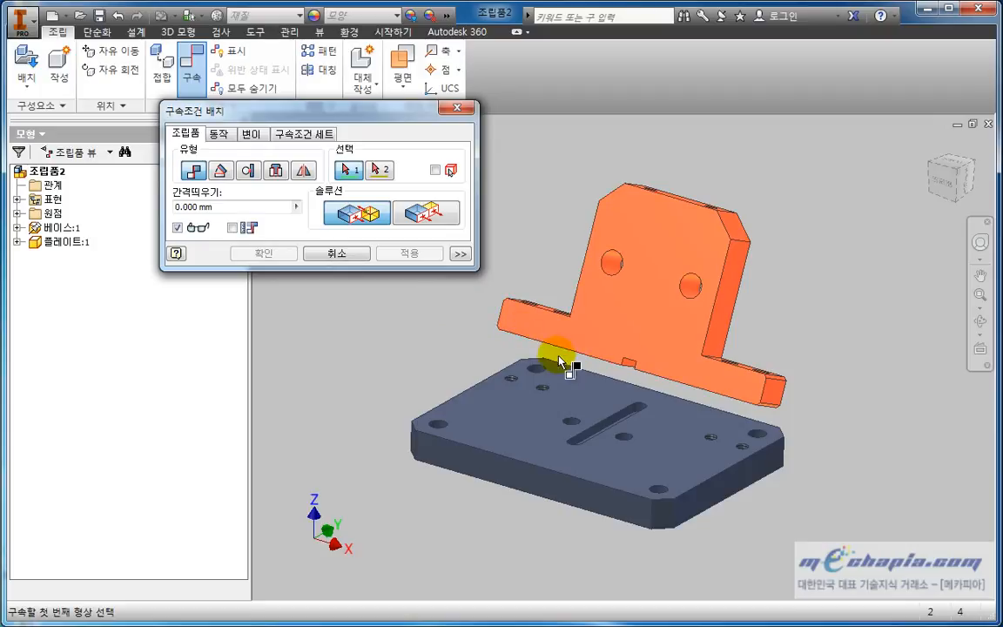
pyautogui.click(592, 393)
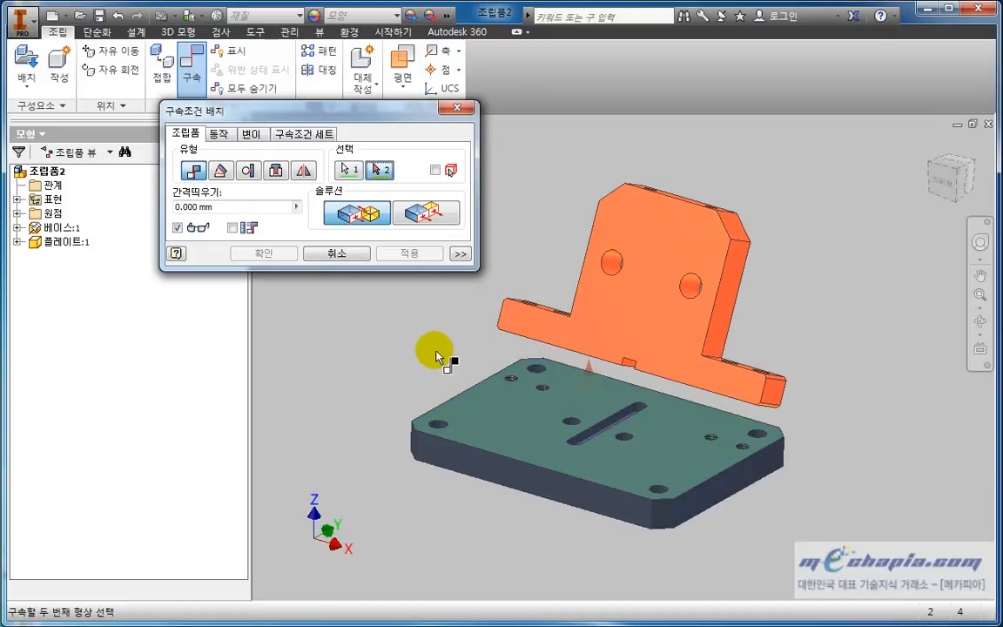
pyautogui.moveTo(432, 347)
pyautogui.keyDown('shift'); pyautogui.mouseDown(button='middle')
pyautogui.moveTo(426, 333)
pyautogui.moveTo(435, 340)
pyautogui.mouseUp(button='middle'); pyautogui.keyUp('shift')
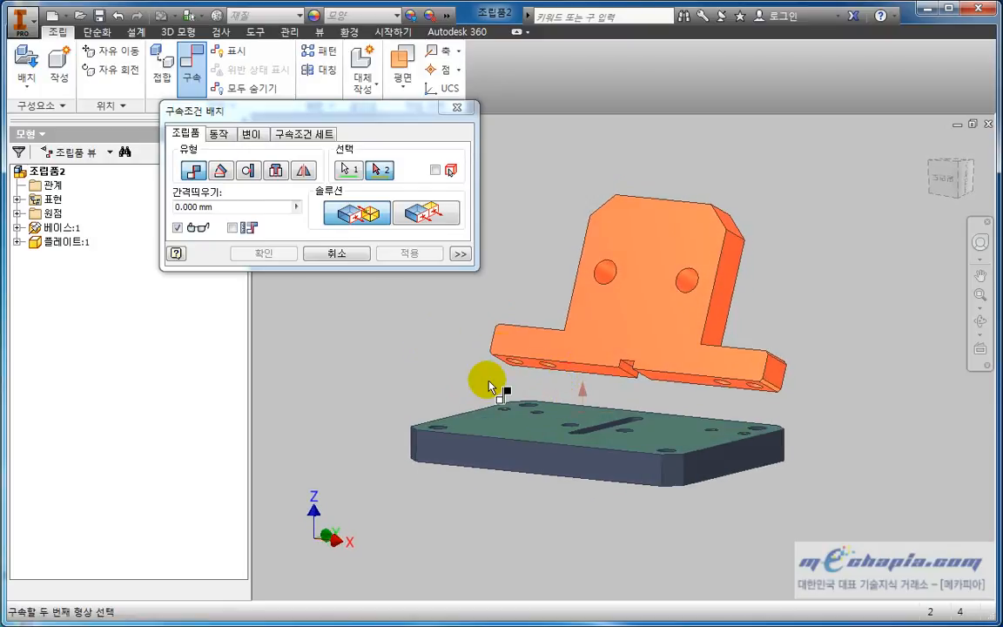
pyautogui.scroll(2, 548, 392)
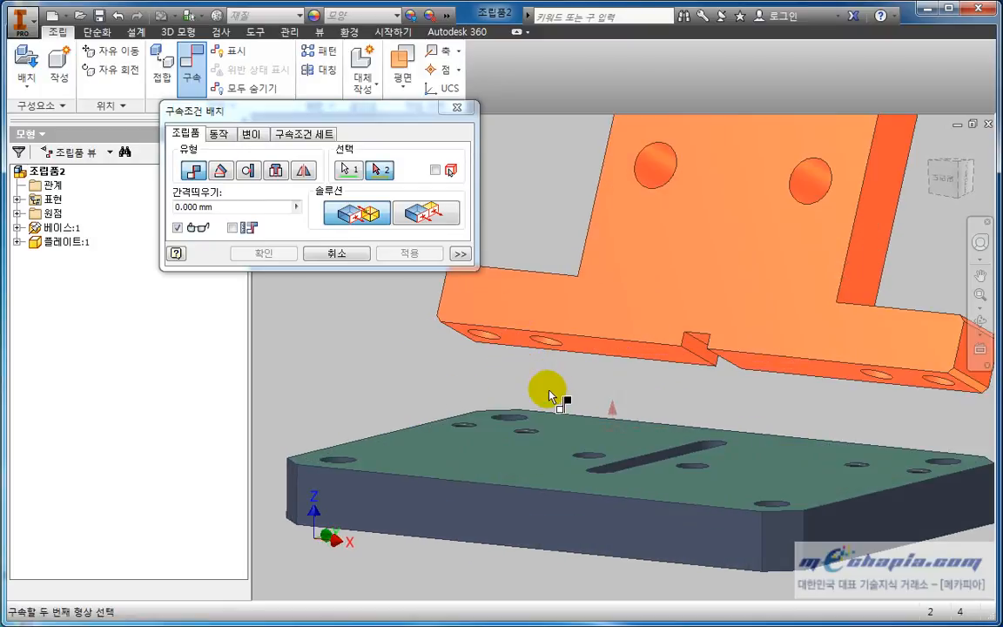
pyautogui.click(615, 355)
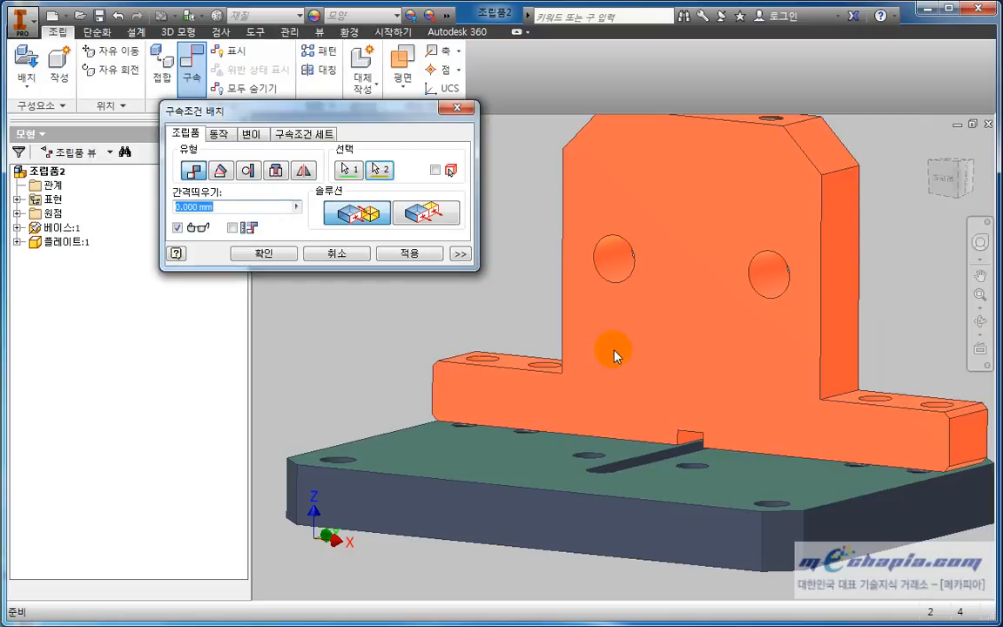
pyautogui.scroll(-2, 523, 327)
pyautogui.moveTo(513, 323)
pyautogui.keyDown('shift'); pyautogui.mouseDown(button='middle')
pyautogui.moveTo(488, 336)
pyautogui.moveTo(510, 338)
pyautogui.moveTo(509, 326)
pyautogui.mouseUp(button='middle'); pyautogui.keyUp('shift')
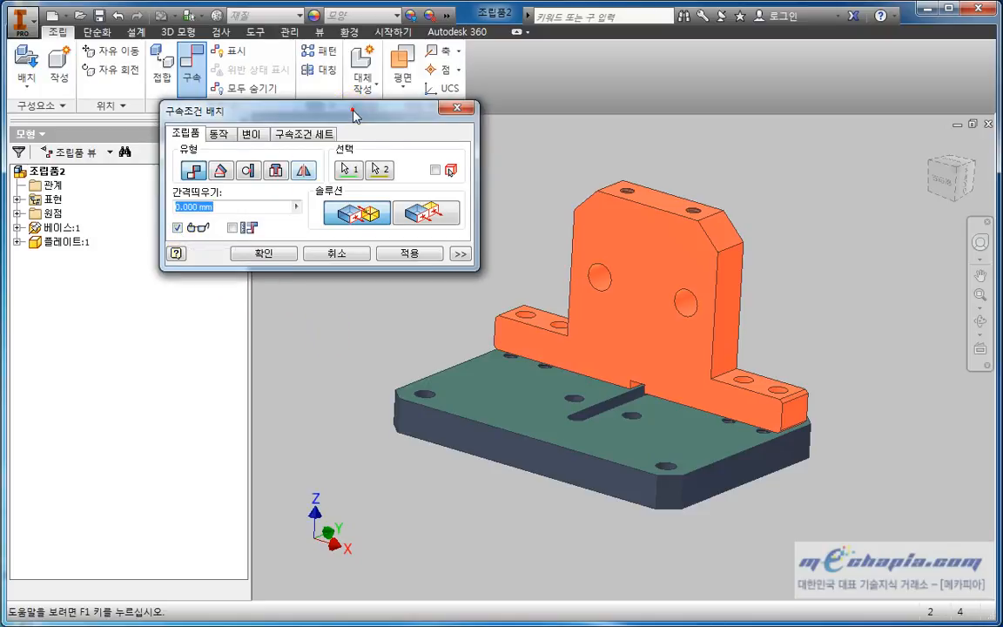
pyautogui.moveTo(352, 111); pyautogui.dragTo(334, 137)
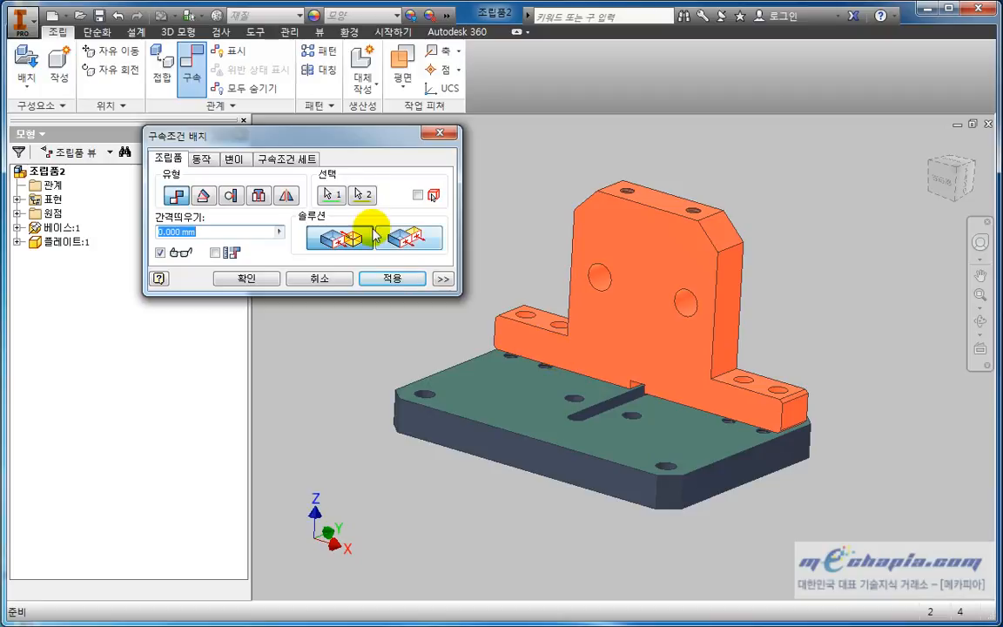
pyautogui.moveTo(345, 137); pyautogui.dragTo(349, 118)
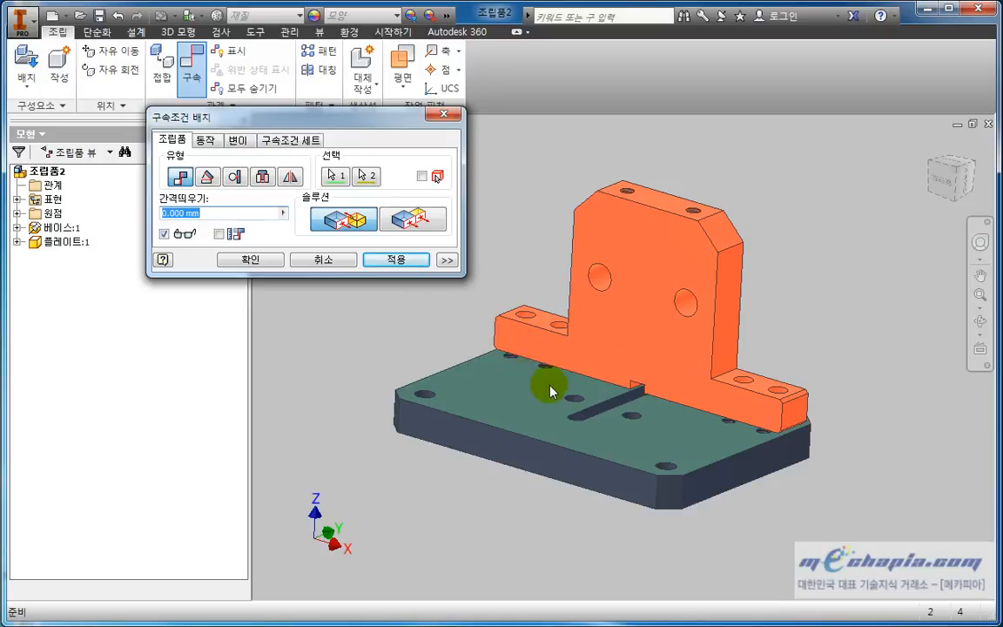
pyautogui.click(427, 260)
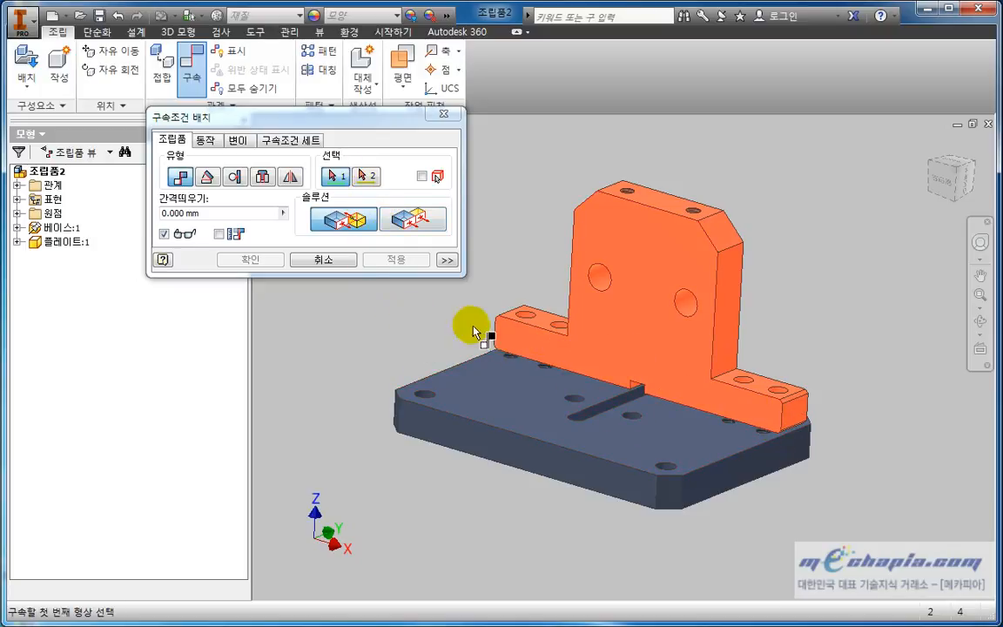
pyautogui.click(296, 259)
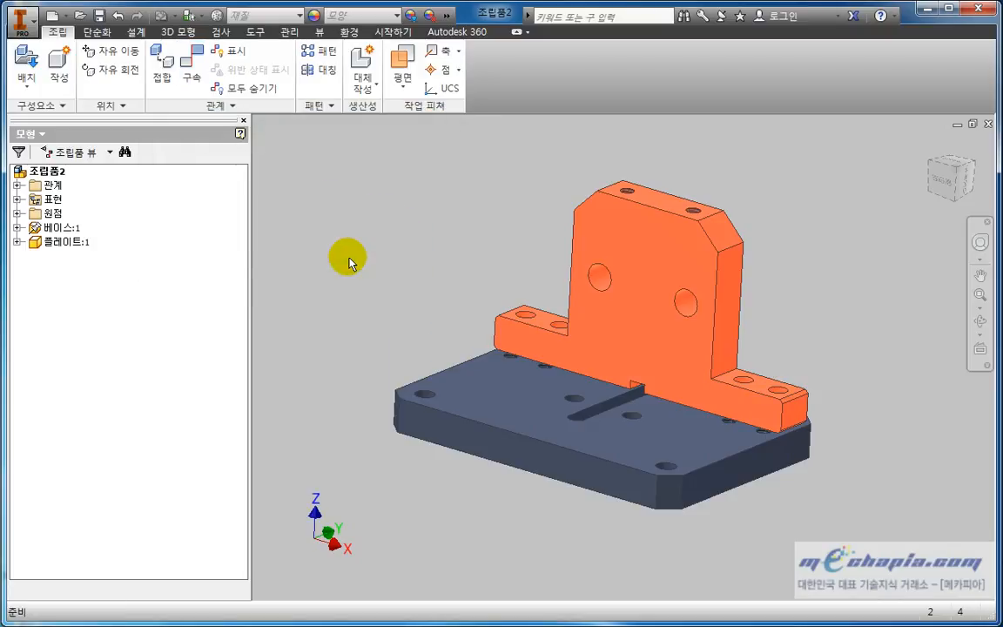
# Expand 베이스:1, 플레이트:1 and the 관계 folder in the model browser and examine the faces linked by each 메이트:1 entry
pyautogui.click(16, 227)
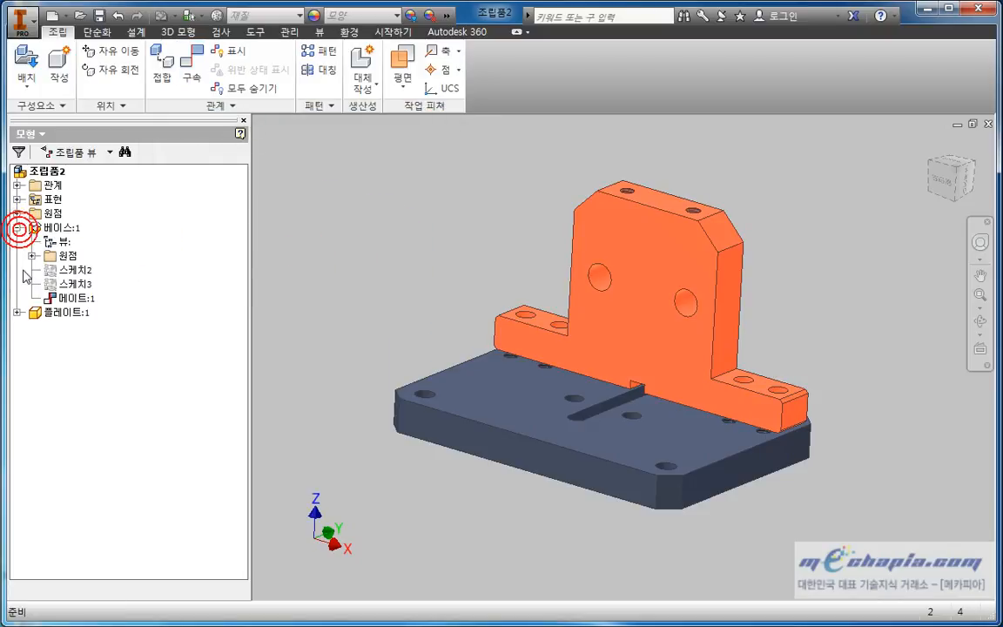
pyautogui.click(18, 312)
pyautogui.click(76, 298)
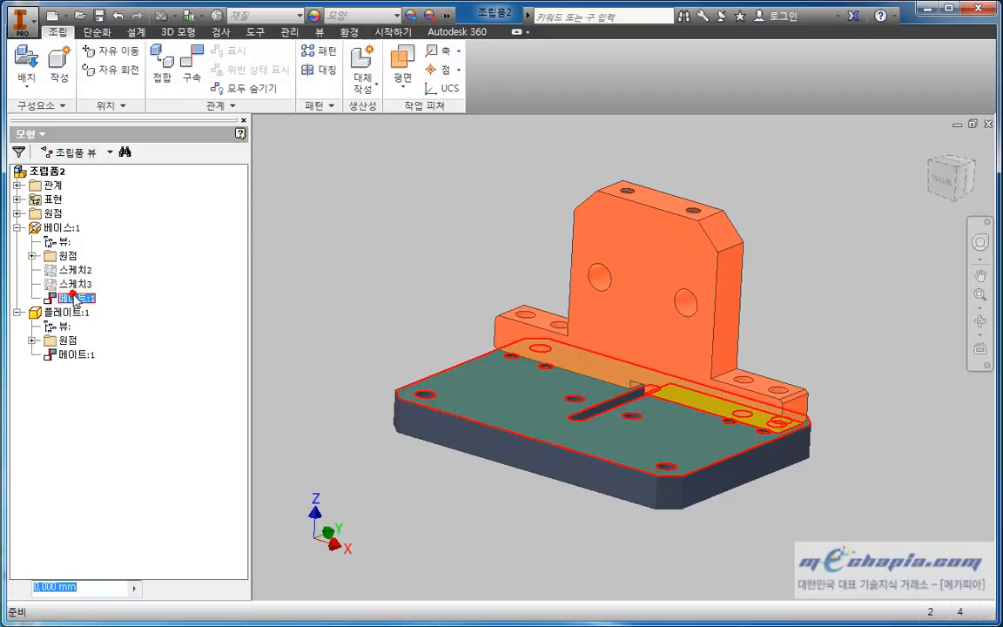
pyautogui.click(83, 355)
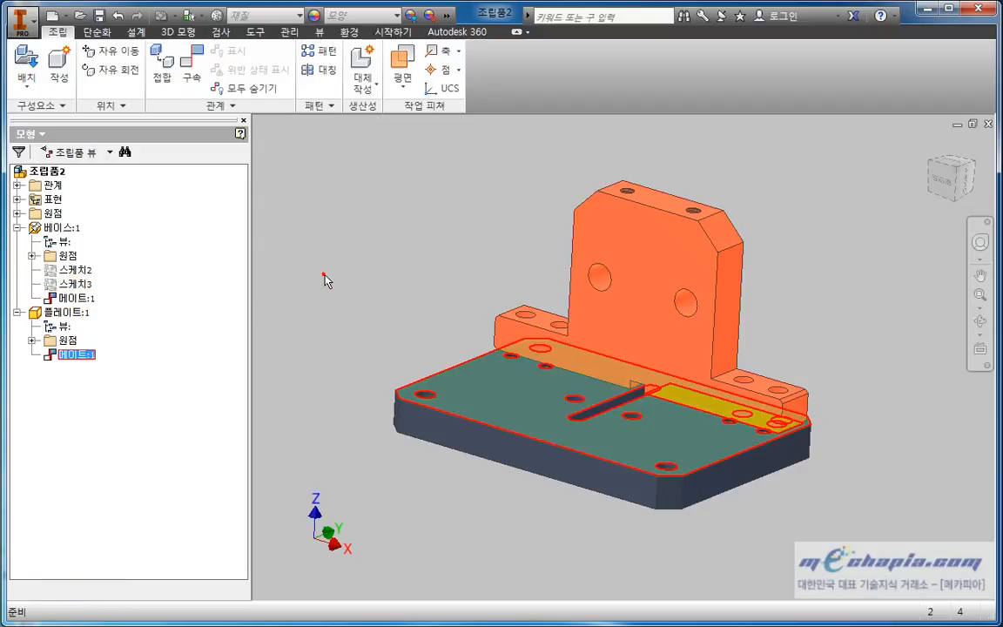
pyautogui.click(292, 247)
pyautogui.click(17, 185)
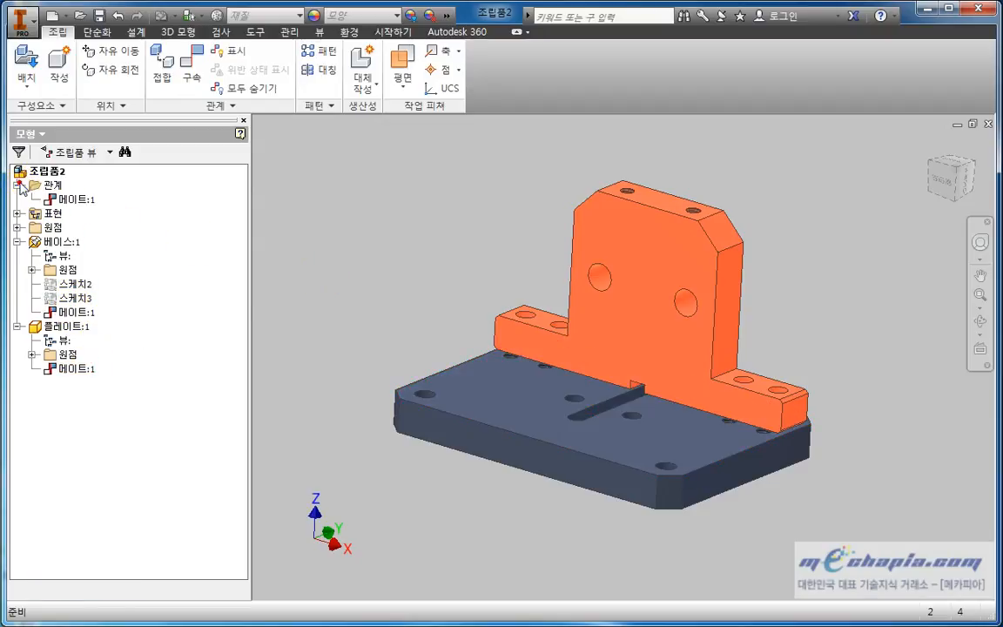
pyautogui.click(90, 199)
pyautogui.click(323, 221)
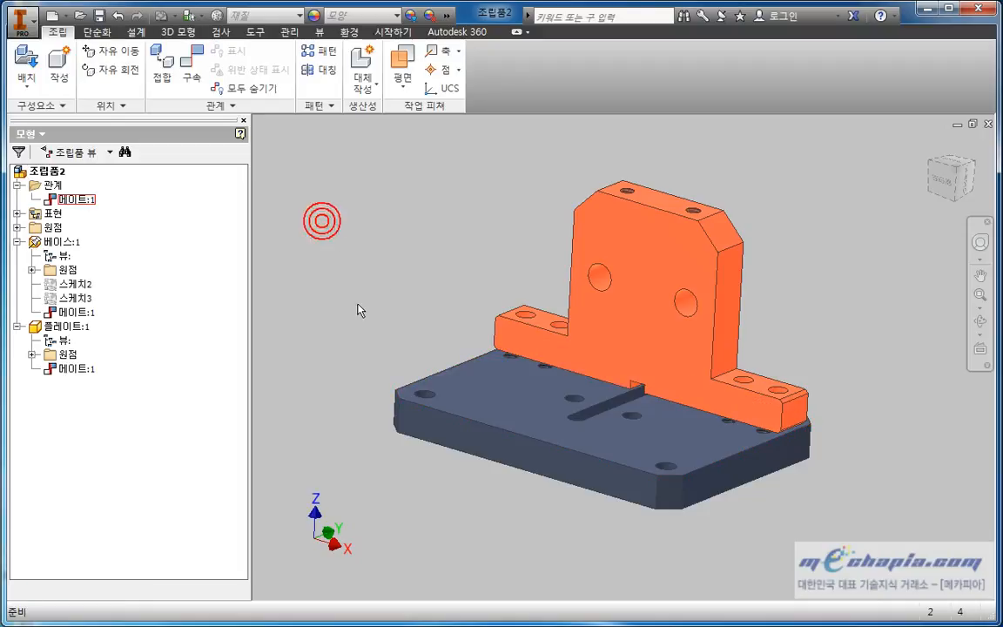
# View the assembly isometrically and examine the Mate solution in Place Constraint, leaving without applying a constraint
pyautogui.moveTo(358, 304); pyautogui.dragTo(384, 304, button='middle')
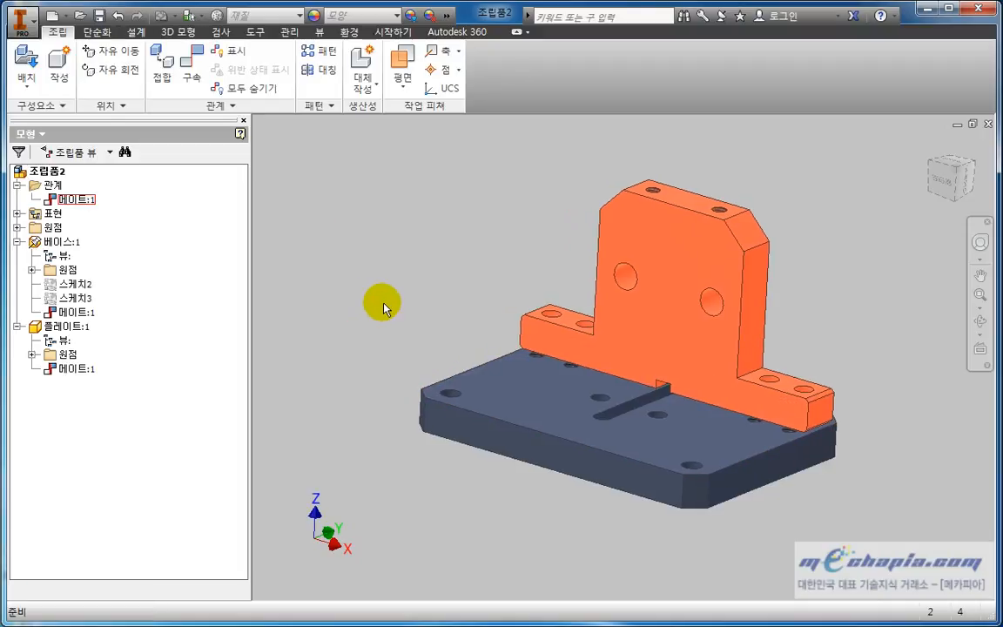
pyautogui.click(957, 169)
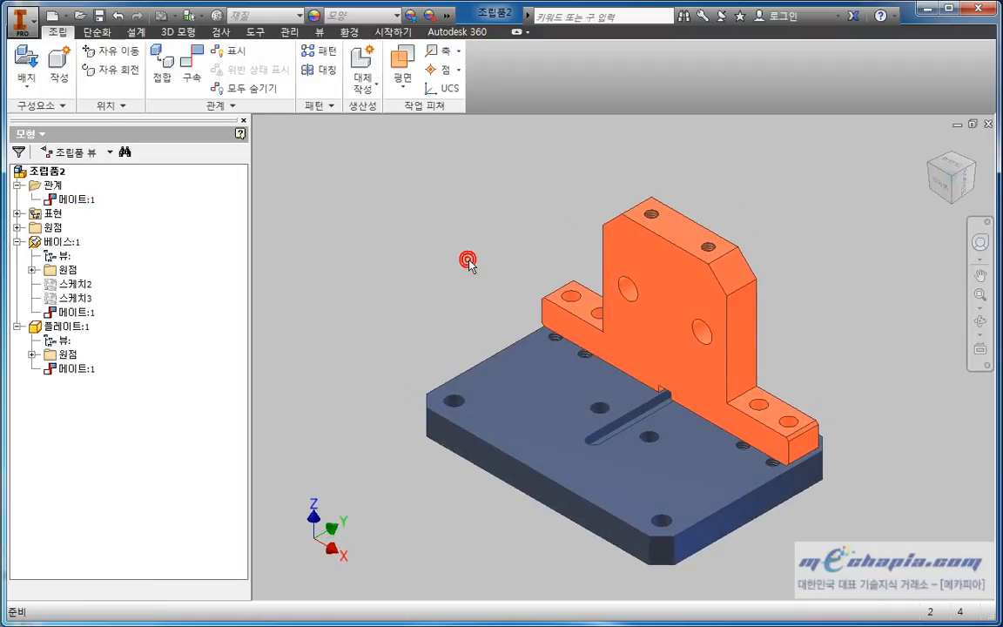
pyautogui.click(193, 80)
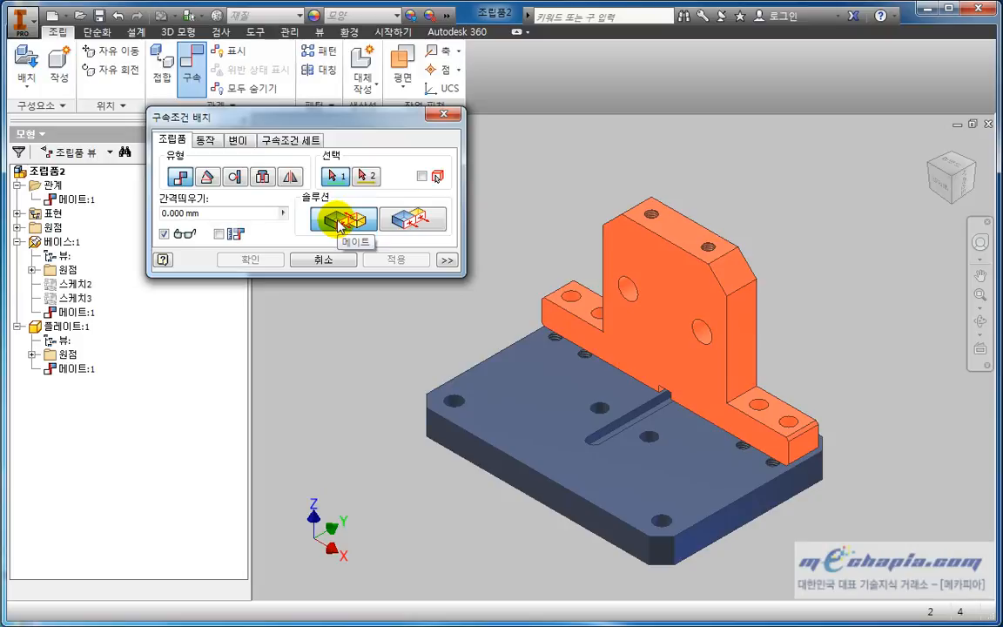
pyautogui.click(338, 266)
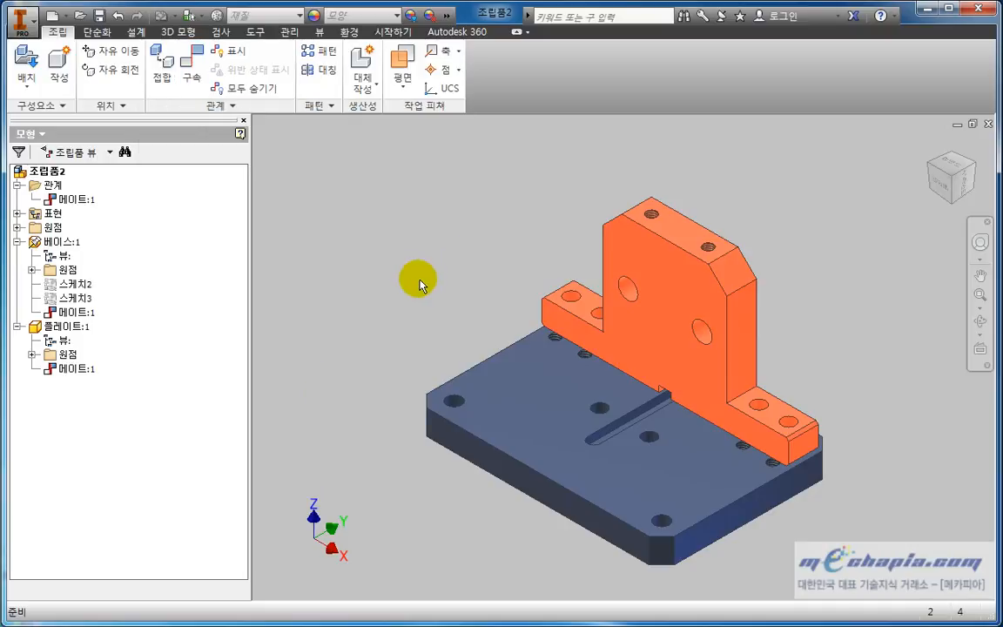
pyautogui.moveTo(416, 278); pyautogui.dragTo(427, 279, button='middle')
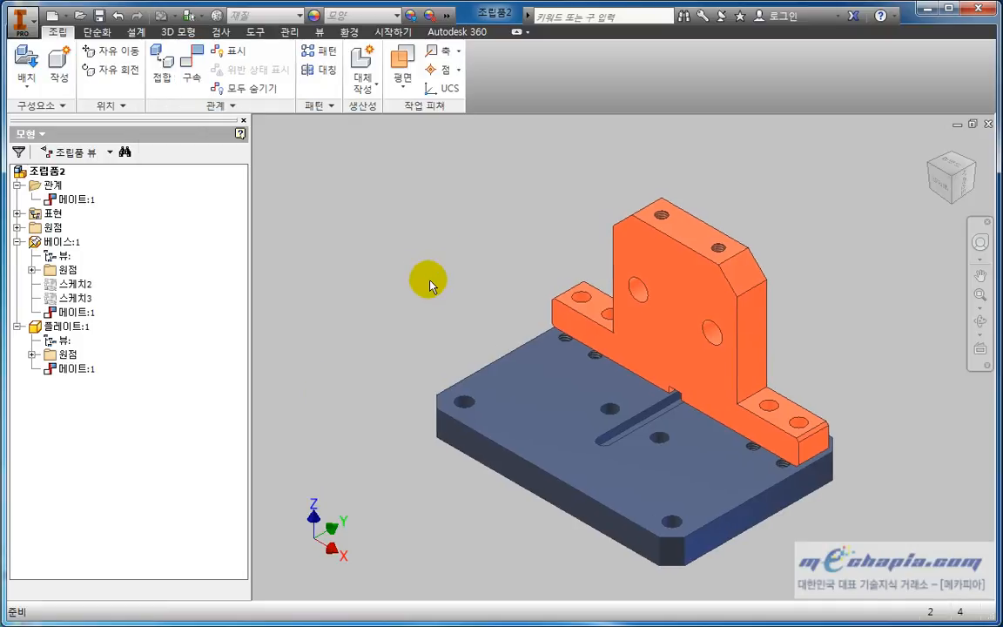